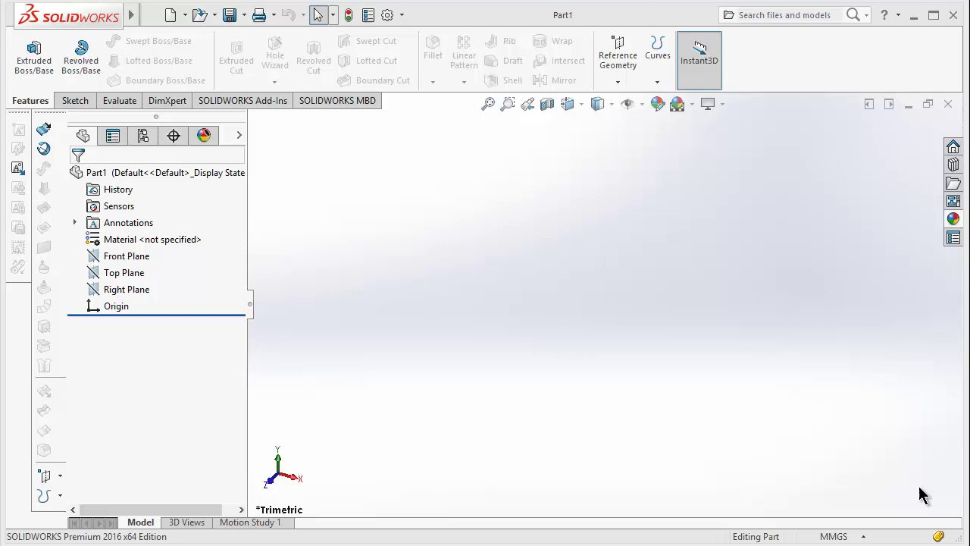
- Select the Front Plane of Part1 as the sketch plane
click(124, 257)
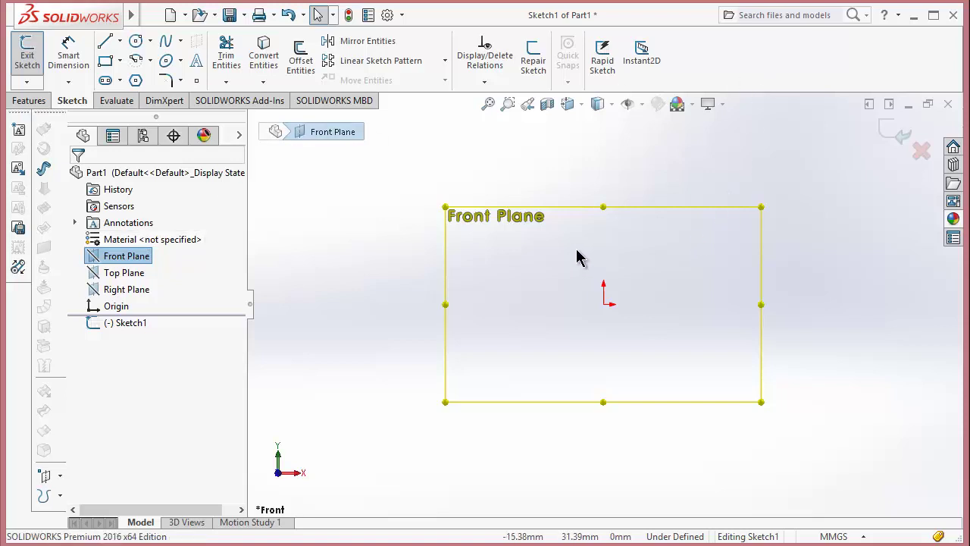
- Draw a horizontal line from the origin and dimension its length to 80 mm
click(105, 41)
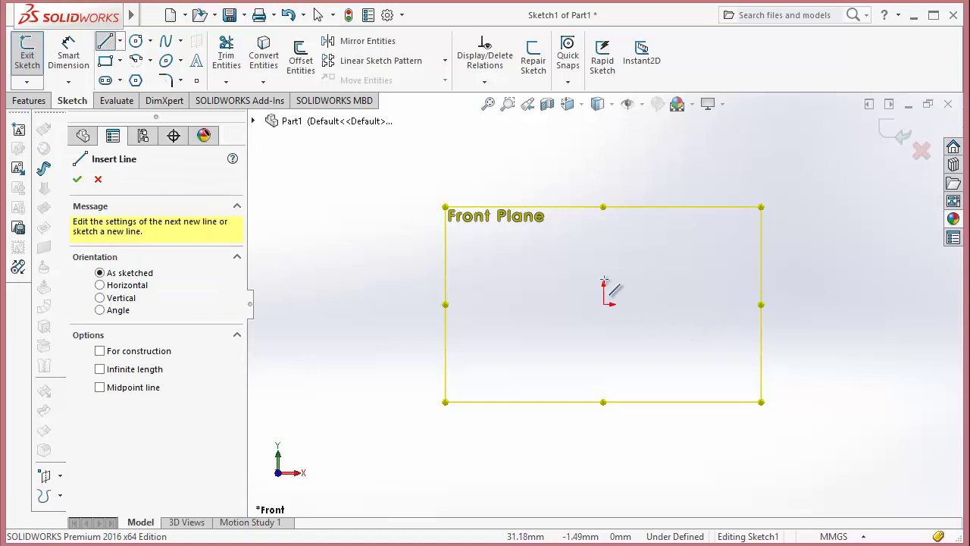
click(603, 304)
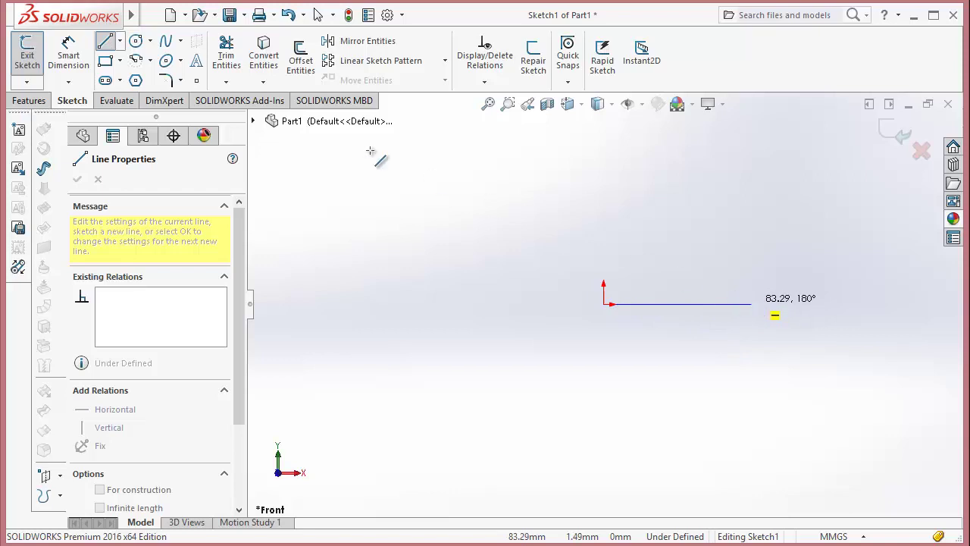
click(750, 303)
key(d)
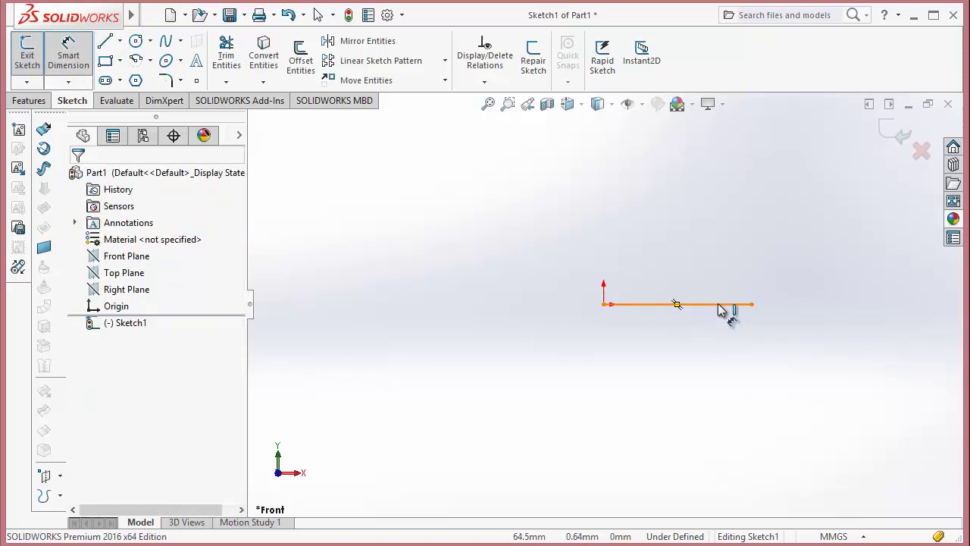
click(721, 304)
click(704, 232)
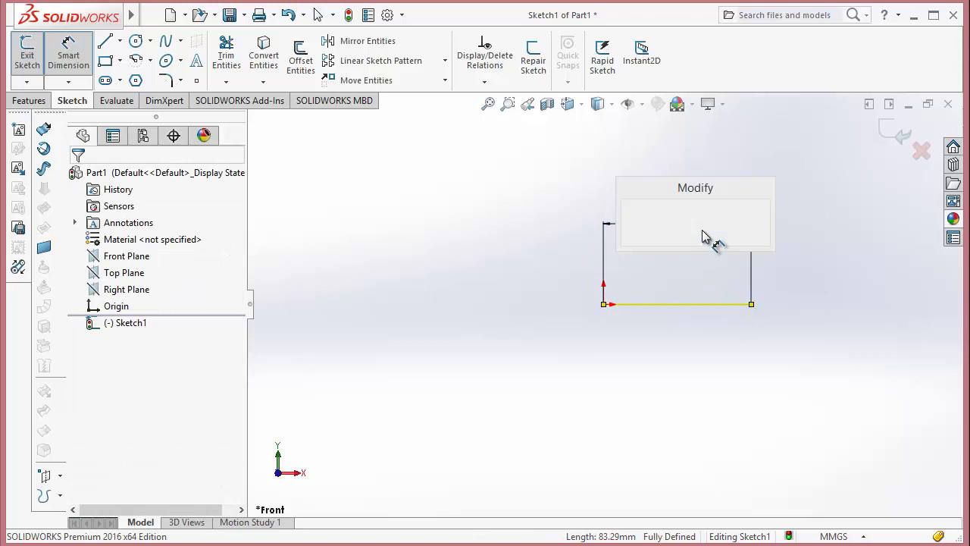
text(80)
key(Return)
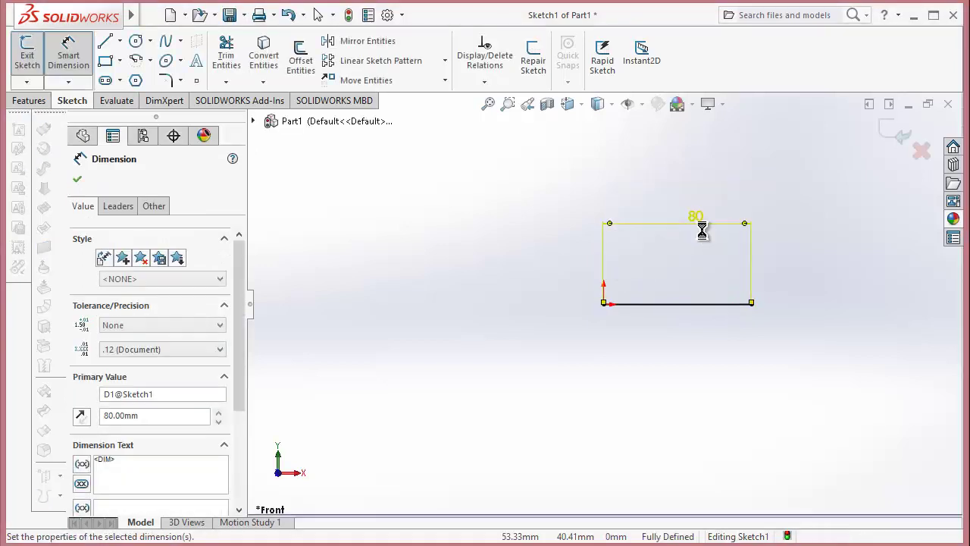
click(78, 182)
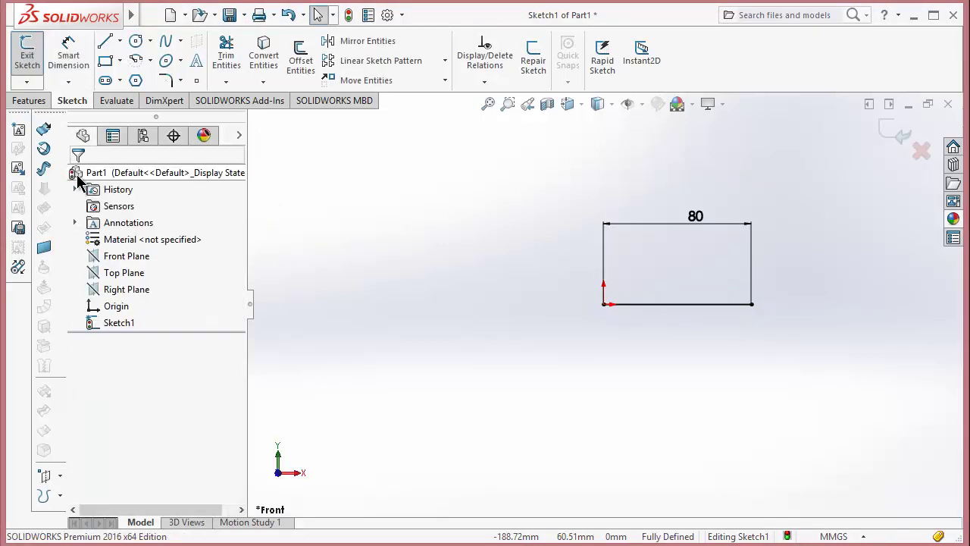
- Turn the 80 mm line into block Block1-1
right_click(698, 304)
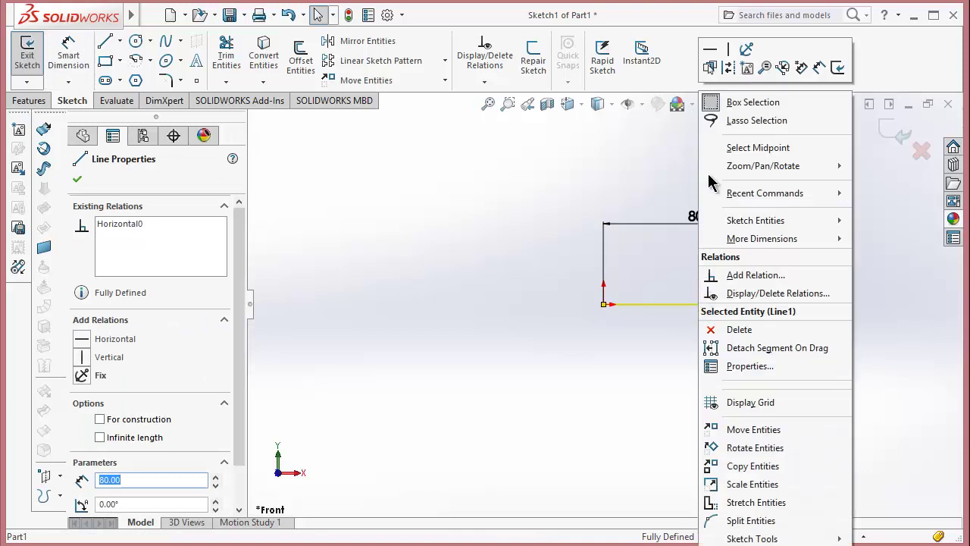
click(746, 68)
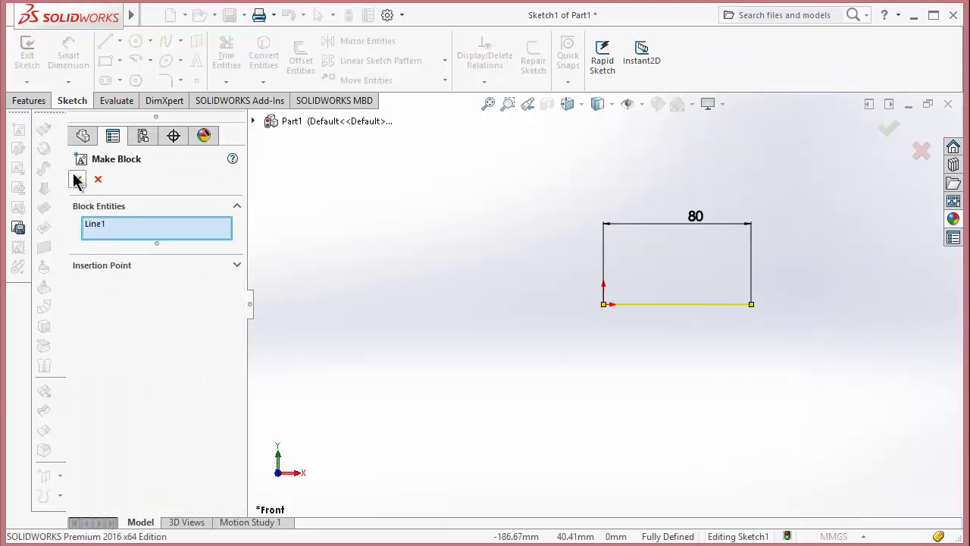
click(78, 181)
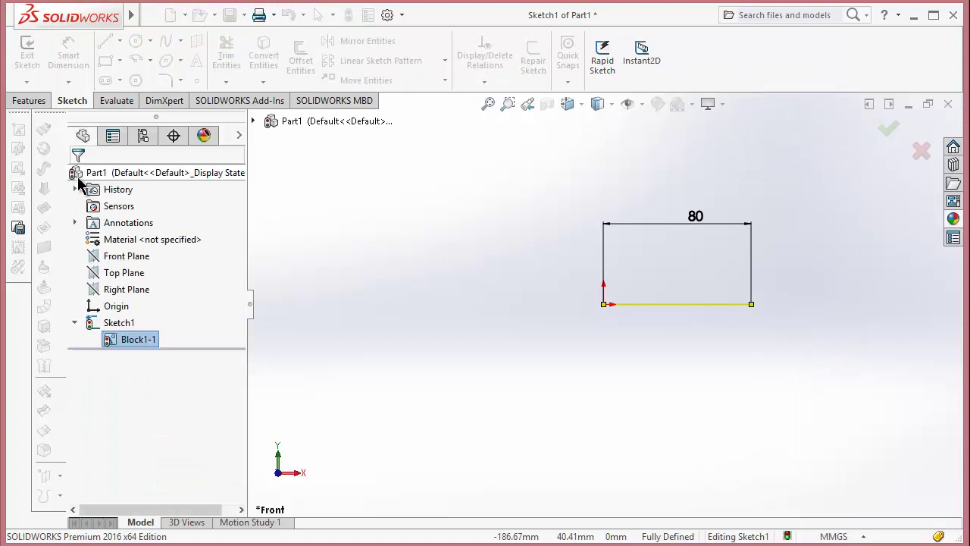
click(673, 373)
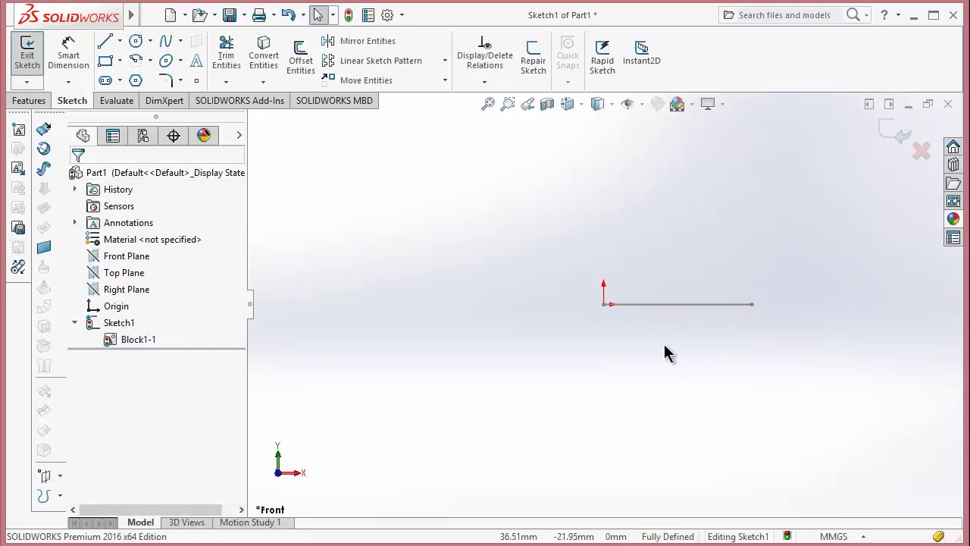
- Save Block1-1 to the Desktop as the block file 'crank'
right_click(127, 340)
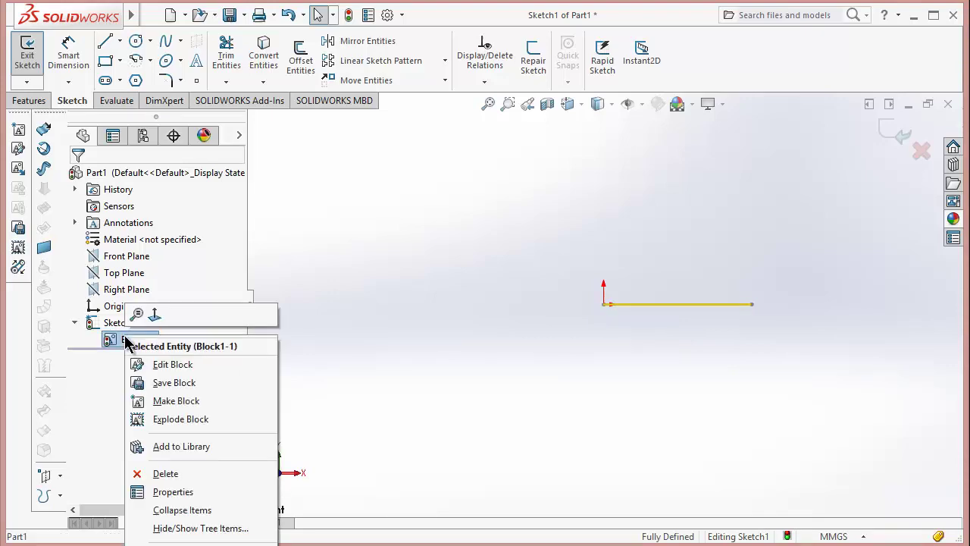
click(164, 385)
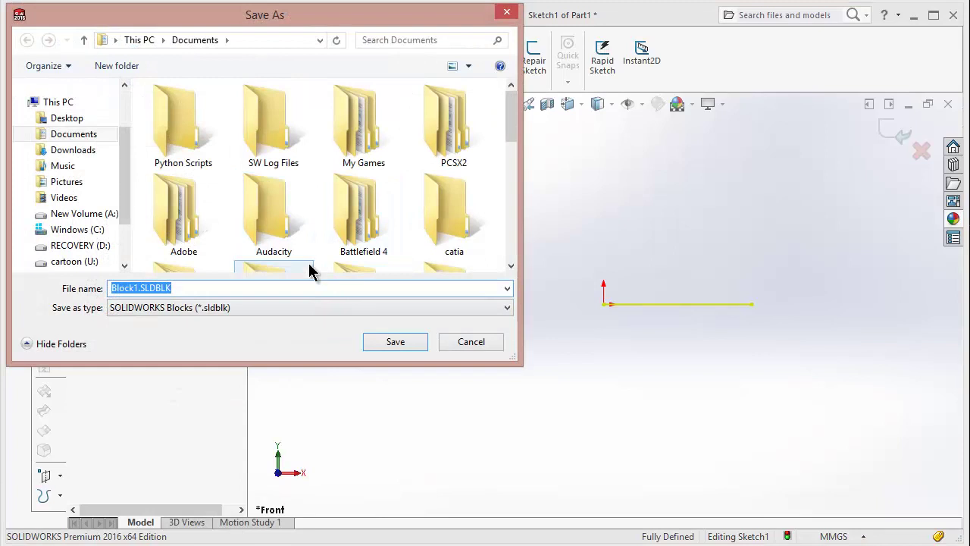
text(cra)
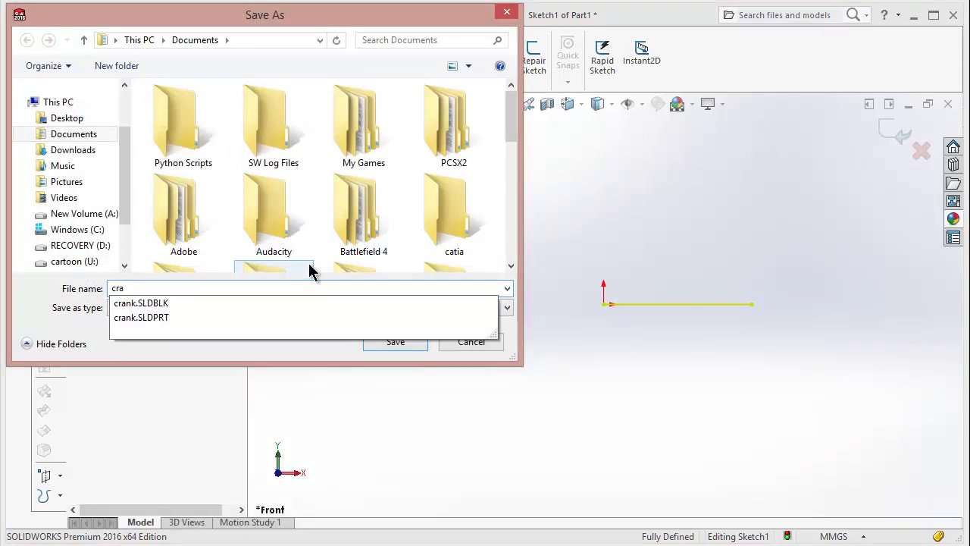
text(a)
key(BackSpace)
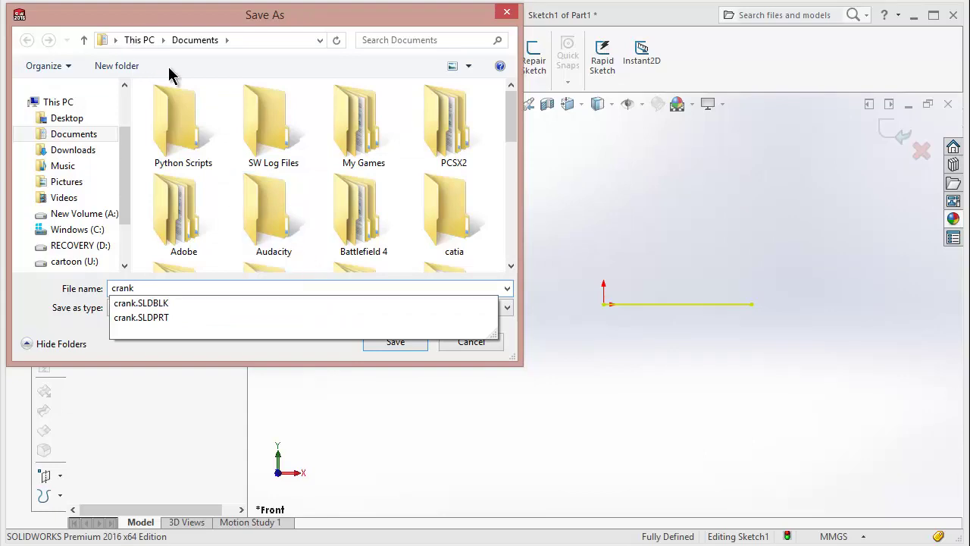
click(64, 122)
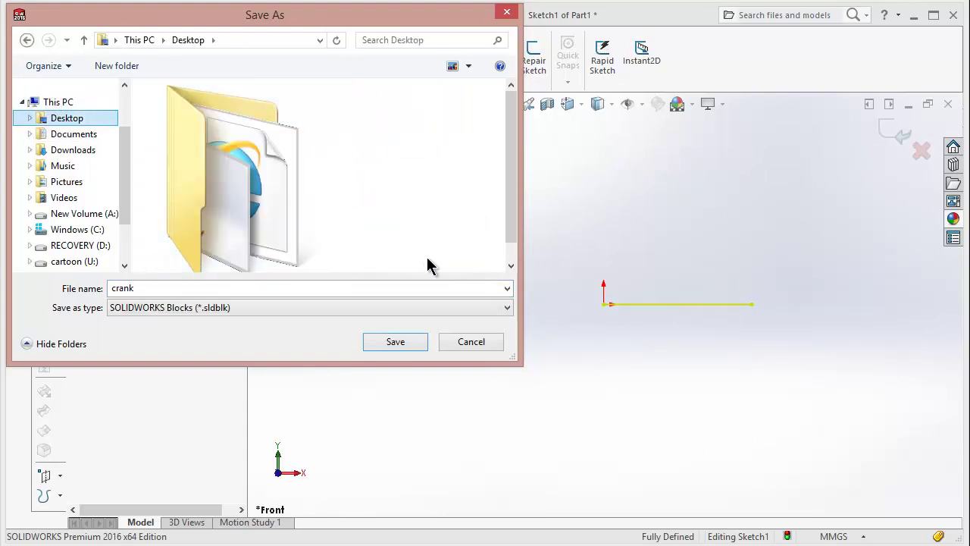
click(395, 342)
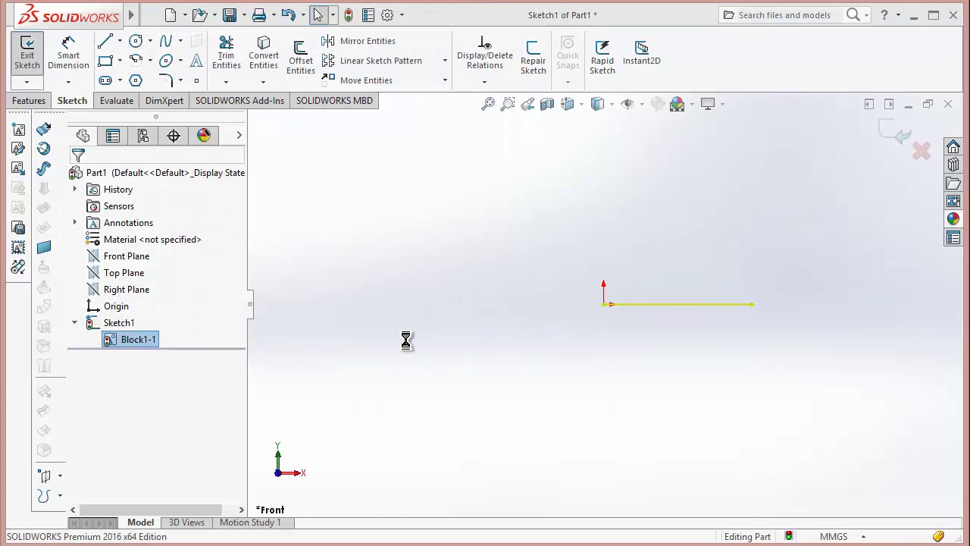
right_click(133, 345)
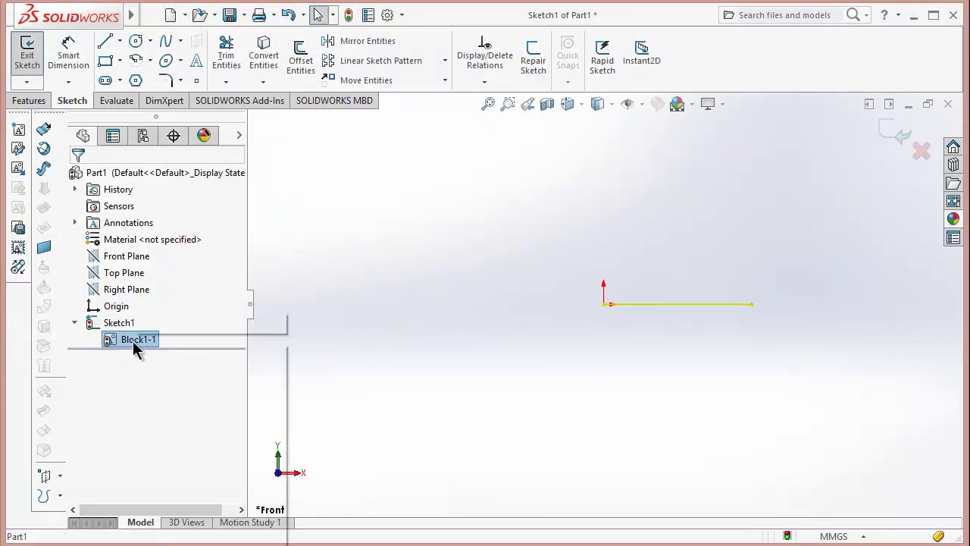
click(368, 299)
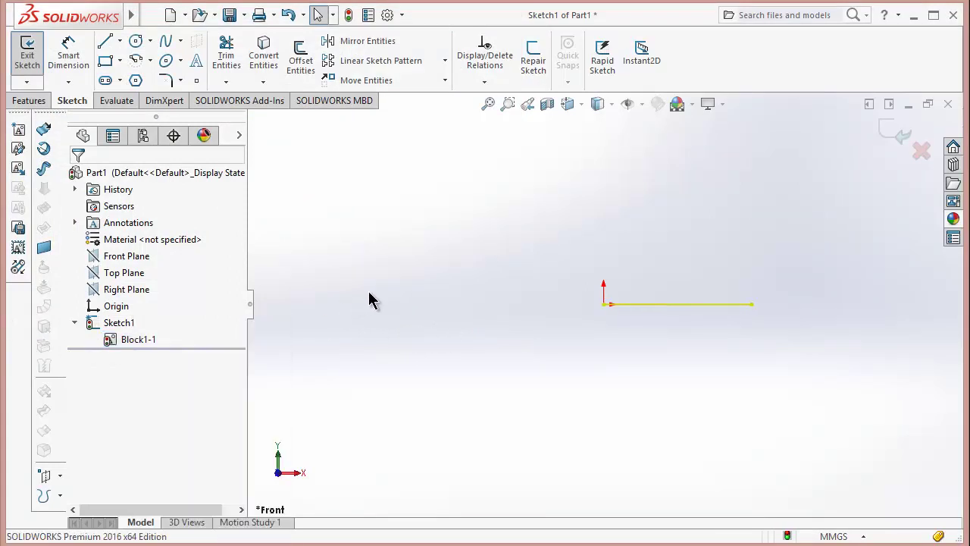
click(244, 17)
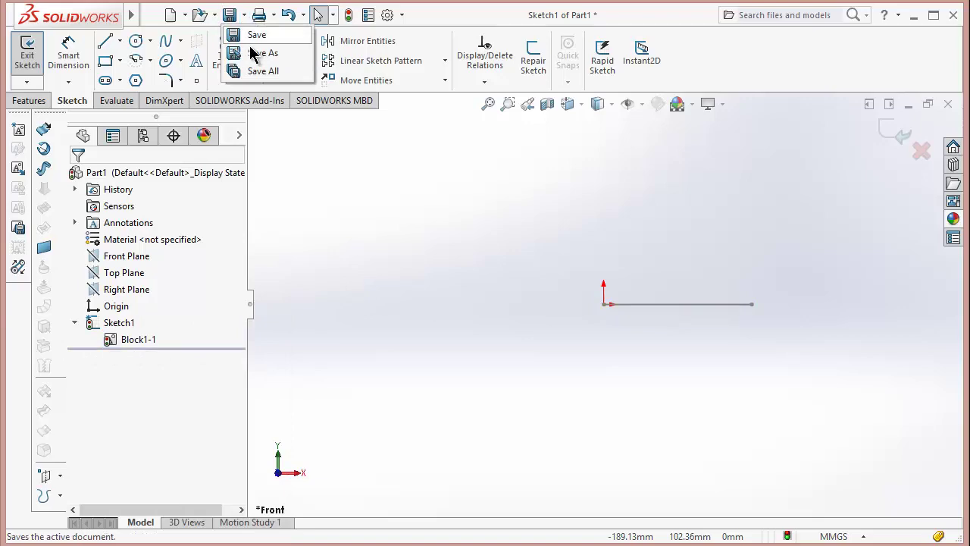
click(257, 52)
click(497, 317)
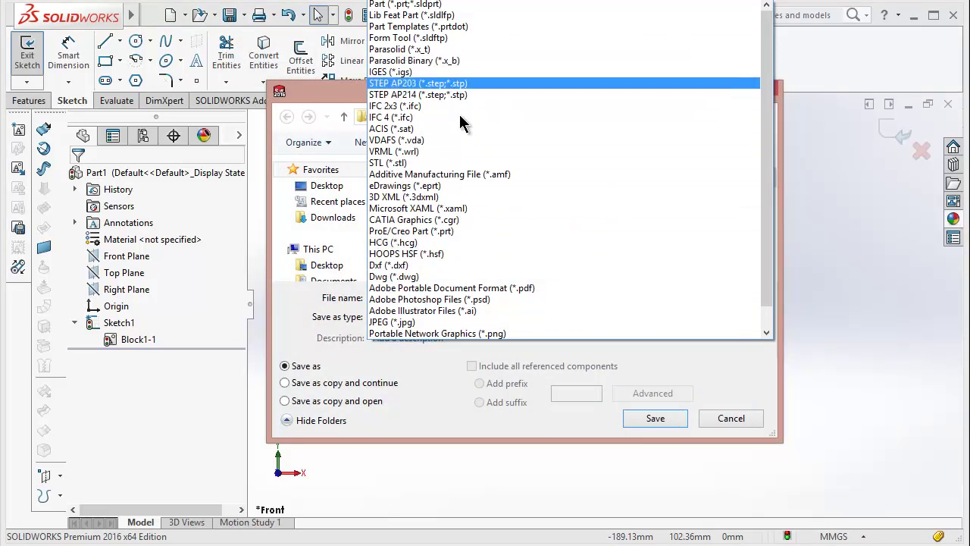
click(743, 418)
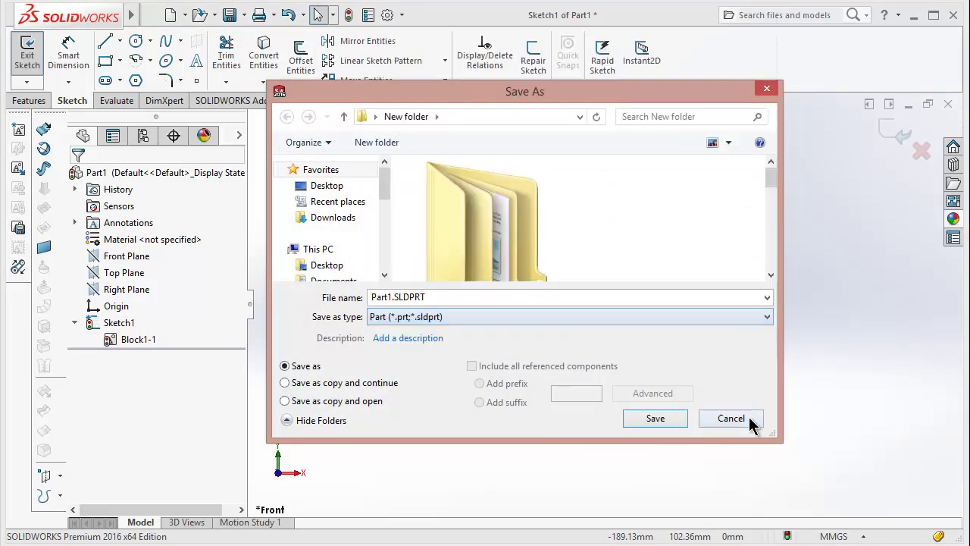
click(744, 420)
right_click(137, 338)
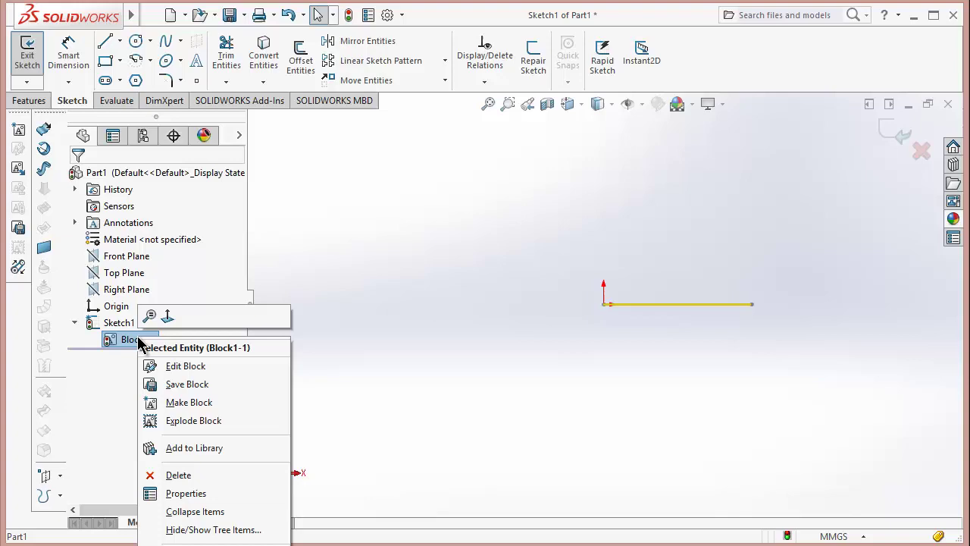
click(453, 307)
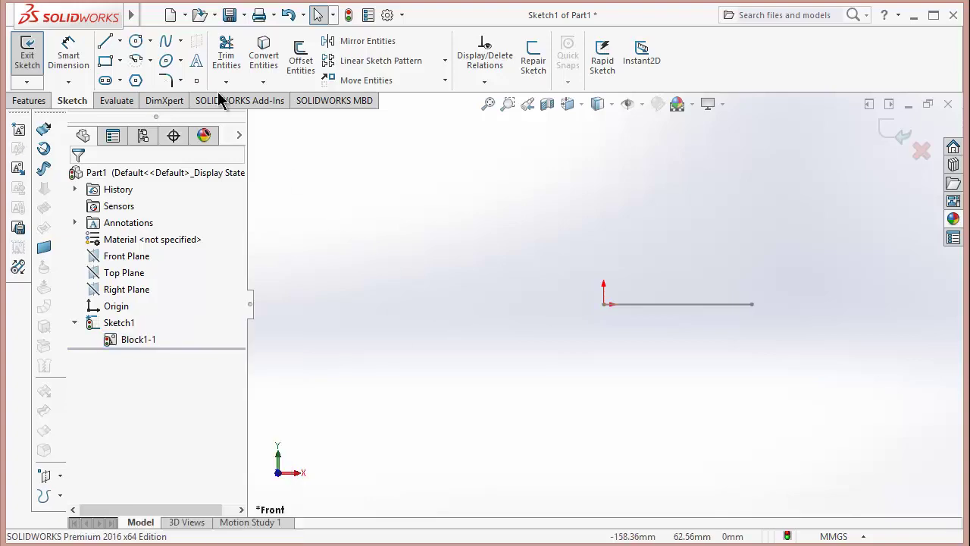
- Create a new part, Part3, and start a sketch on its Front Plane
click(185, 16)
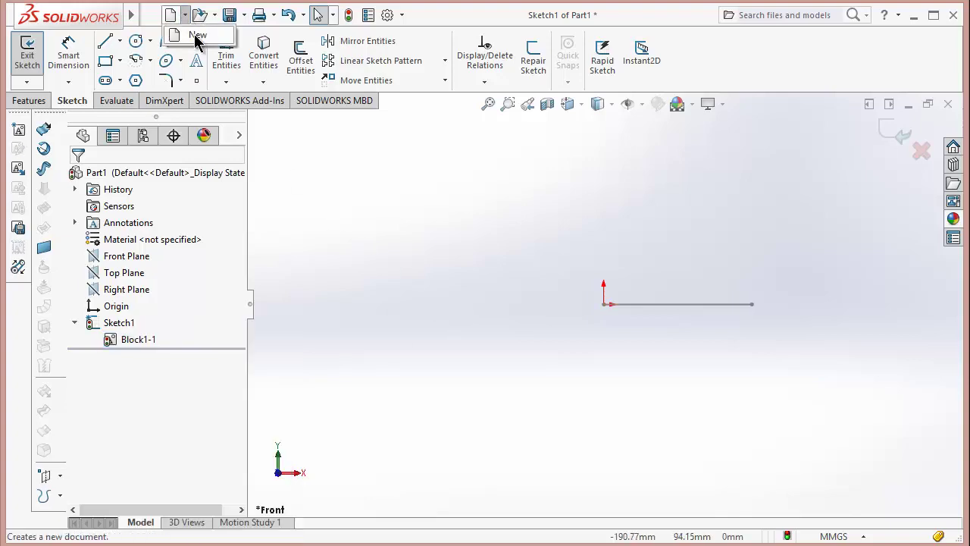
click(195, 38)
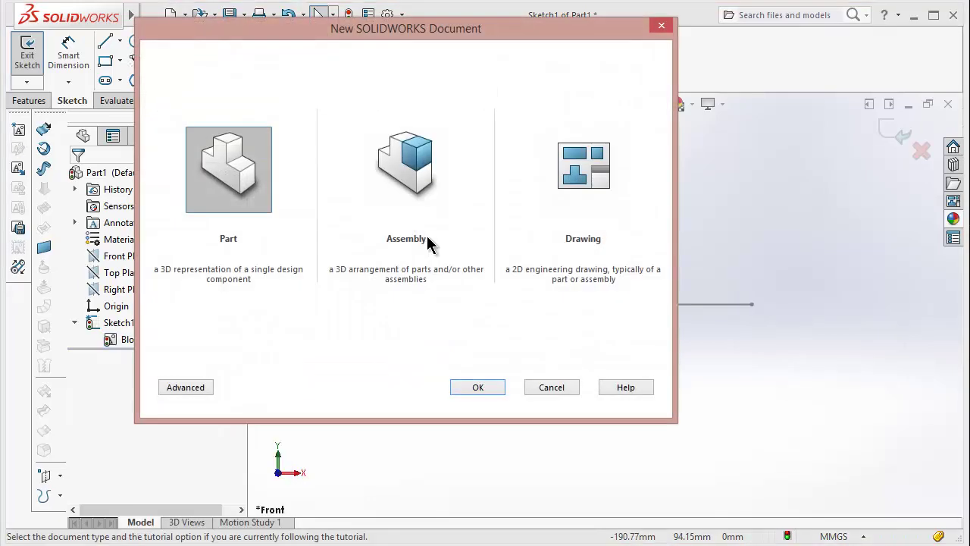
click(487, 388)
click(131, 262)
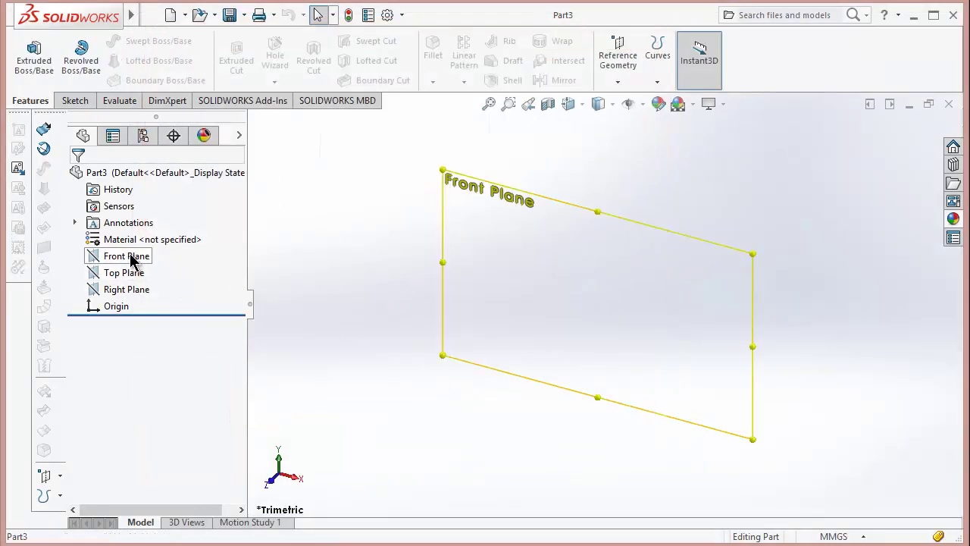
click(142, 231)
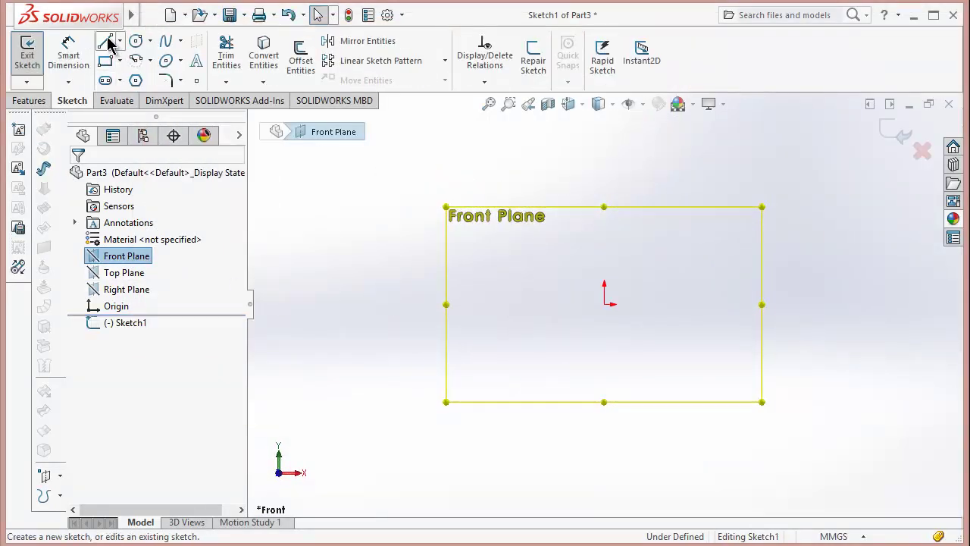
- Draw a horizontal line from the origin and dimension it to 300 mm
click(106, 42)
click(604, 304)
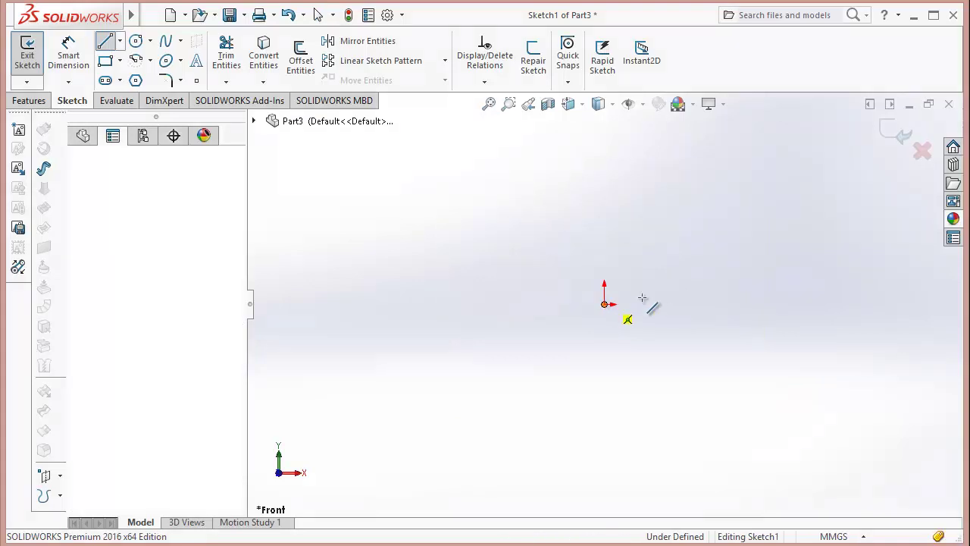
click(878, 303)
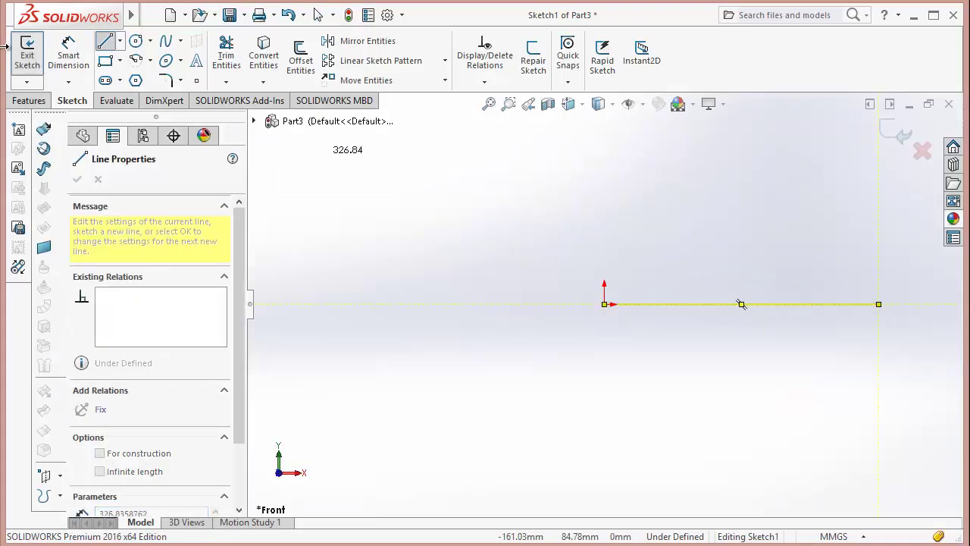
key(d)
click(686, 306)
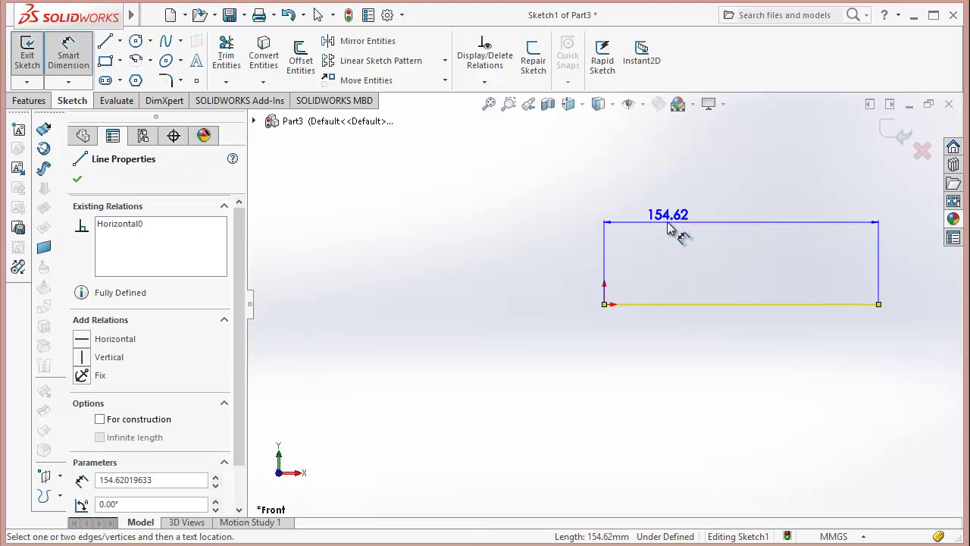
click(672, 224)
text(3)
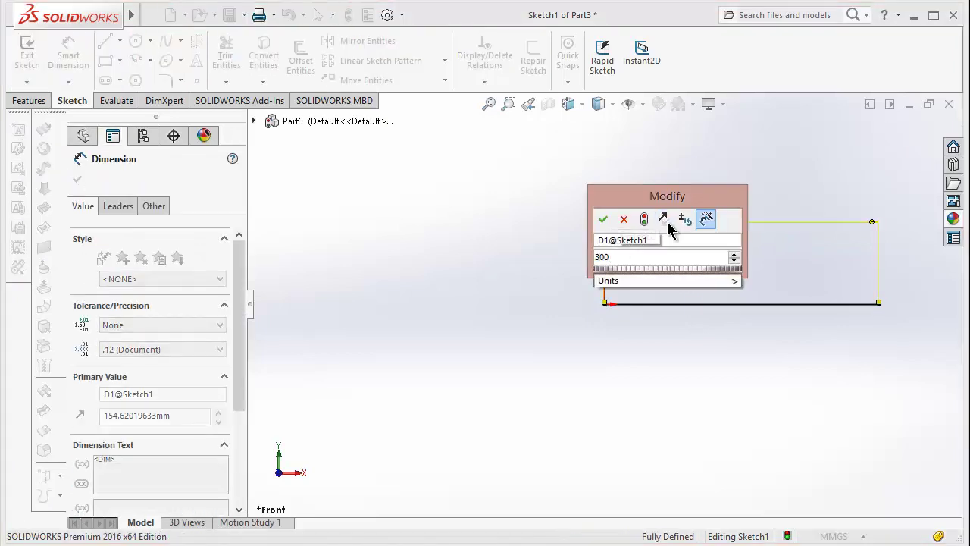
text(00)
key(Return)
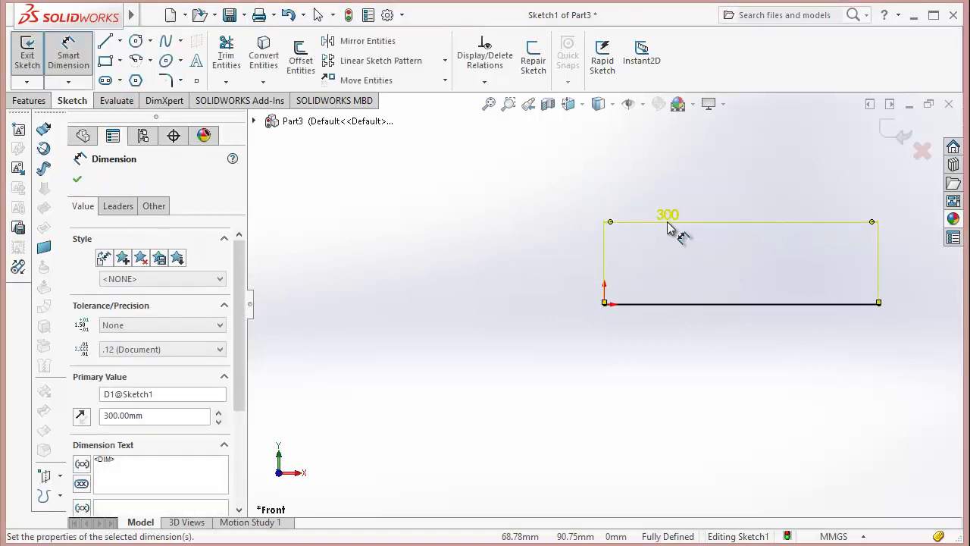
click(77, 180)
- Turn the 300 mm line into block Block1-1
right_click(121, 324)
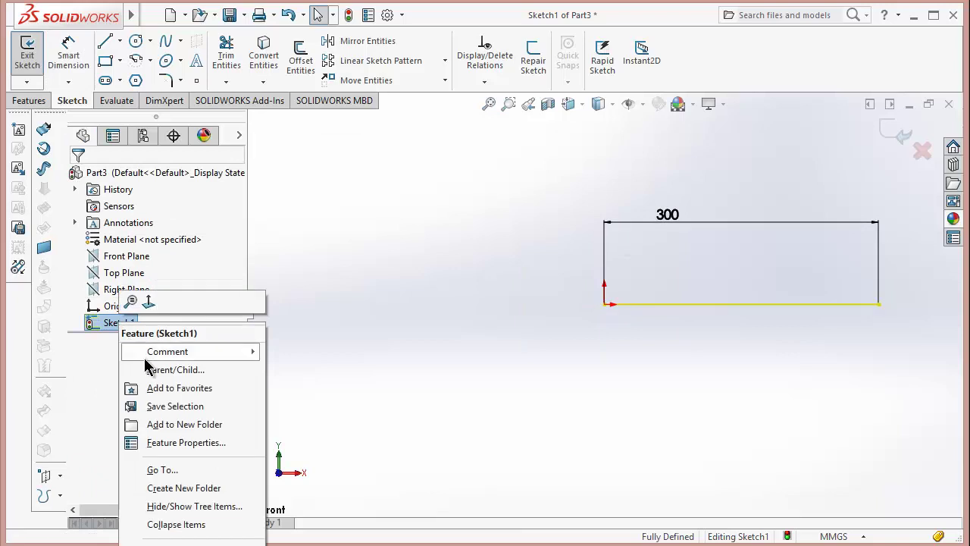
click(574, 275)
right_click(639, 304)
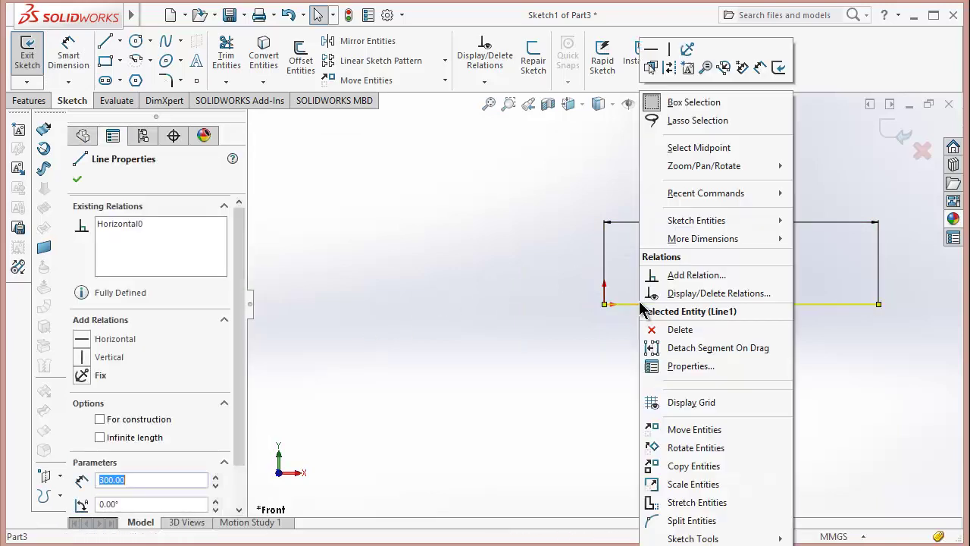
click(688, 70)
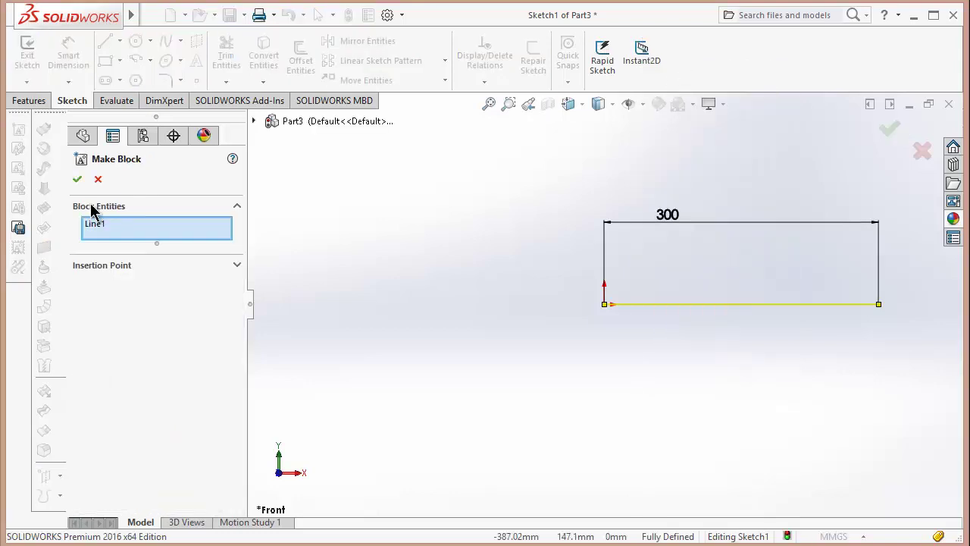
click(77, 180)
- Save Block1-1 to the Desktop as the block file 'connecting rod'
right_click(129, 342)
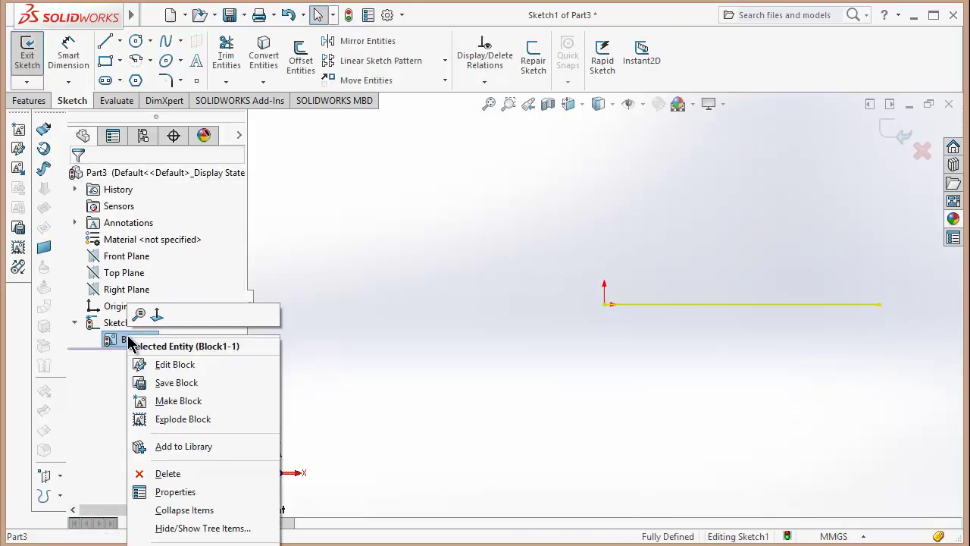
click(161, 382)
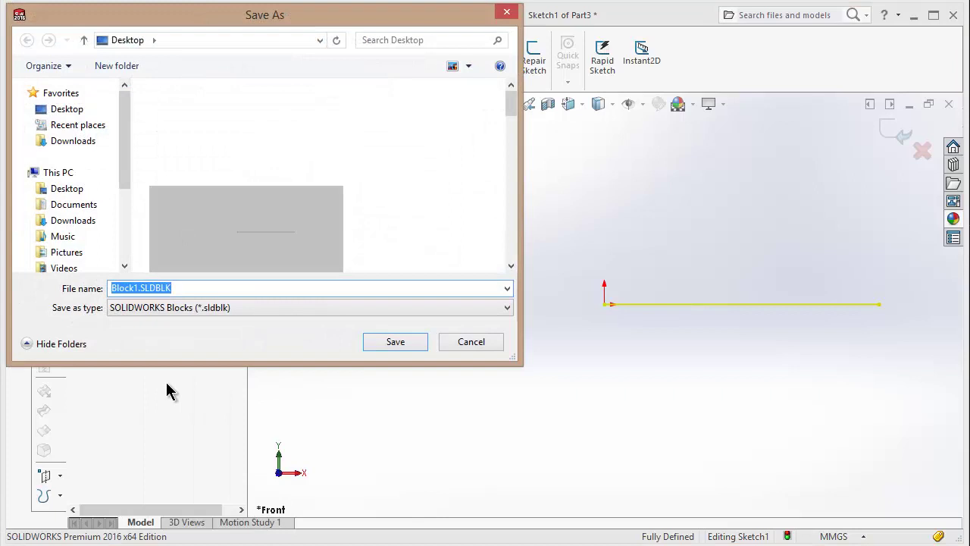
text(connecting rod)
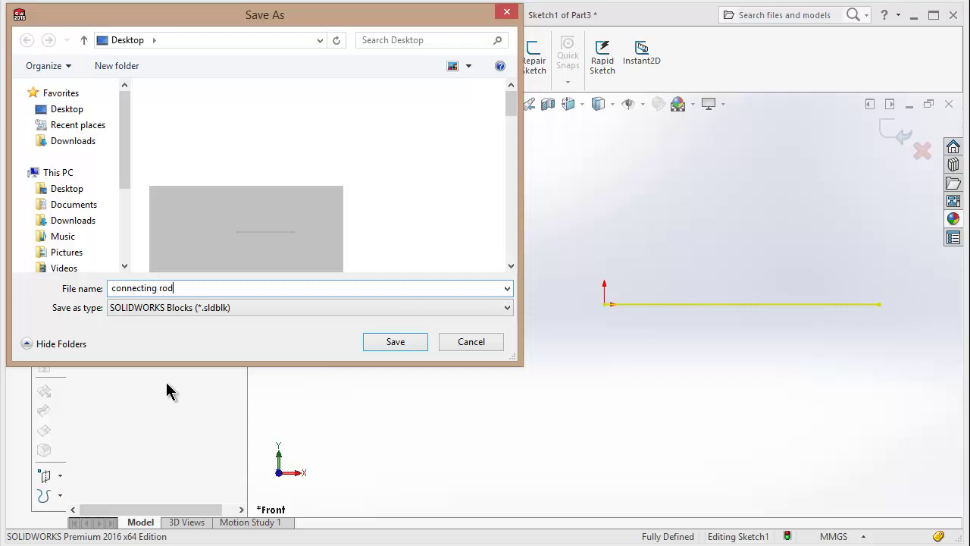
key(Return)
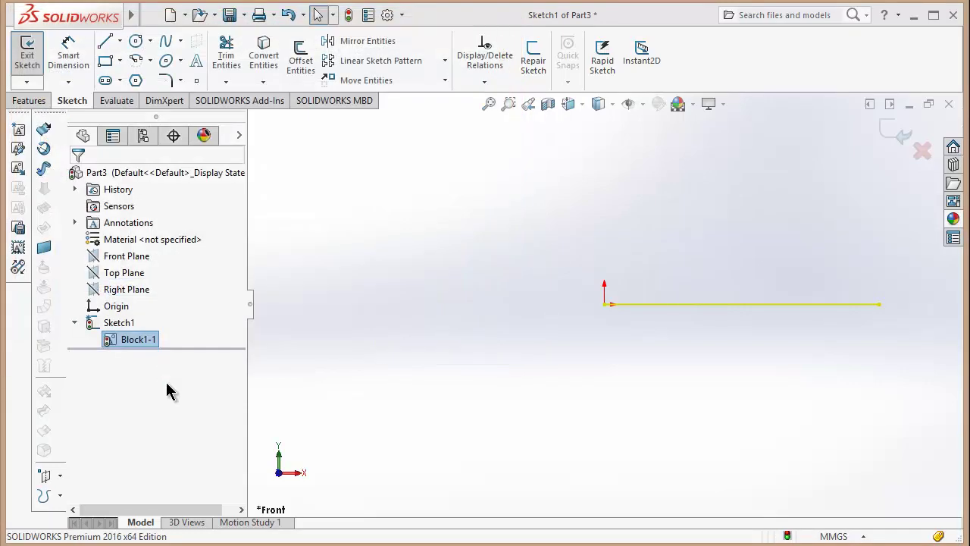
- Create a new part, Part5, and start a sketch on its Front Plane
click(170, 16)
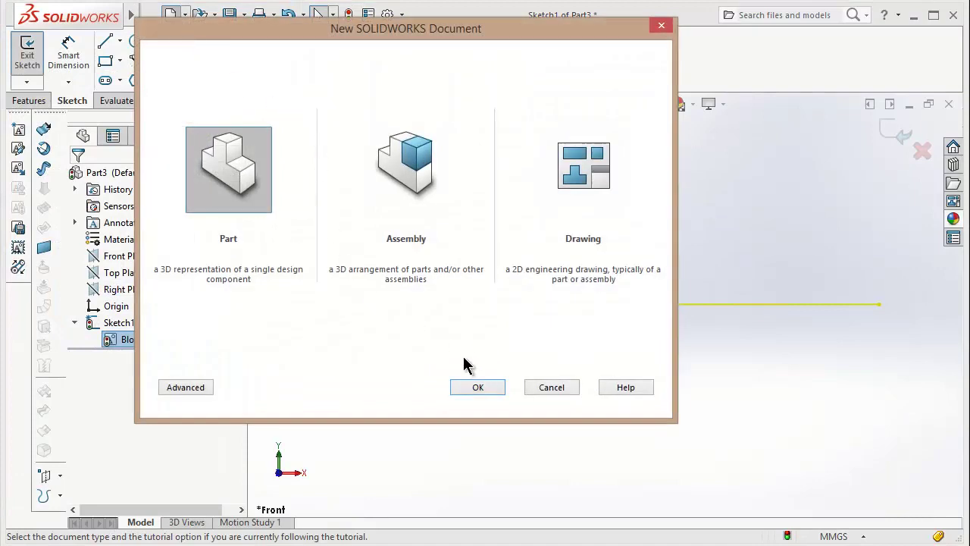
click(482, 393)
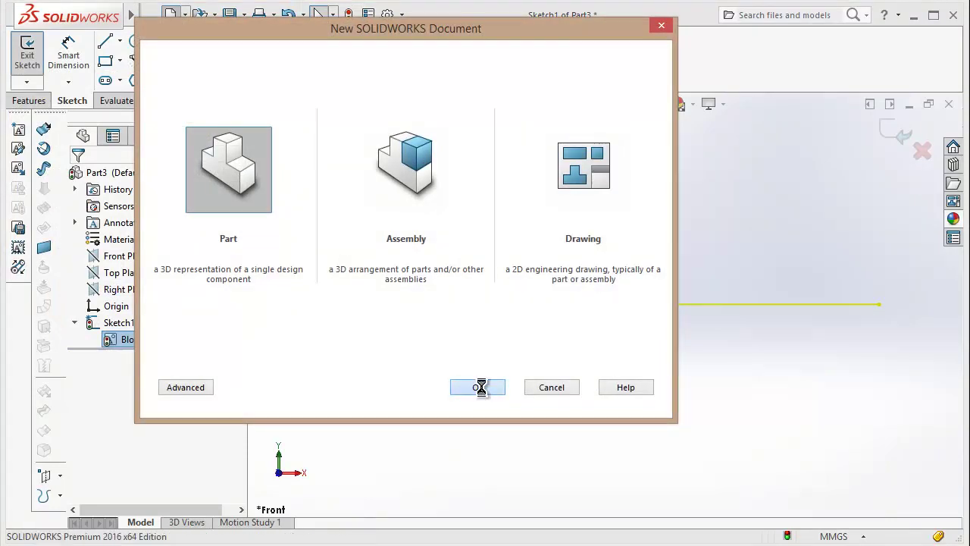
click(120, 306)
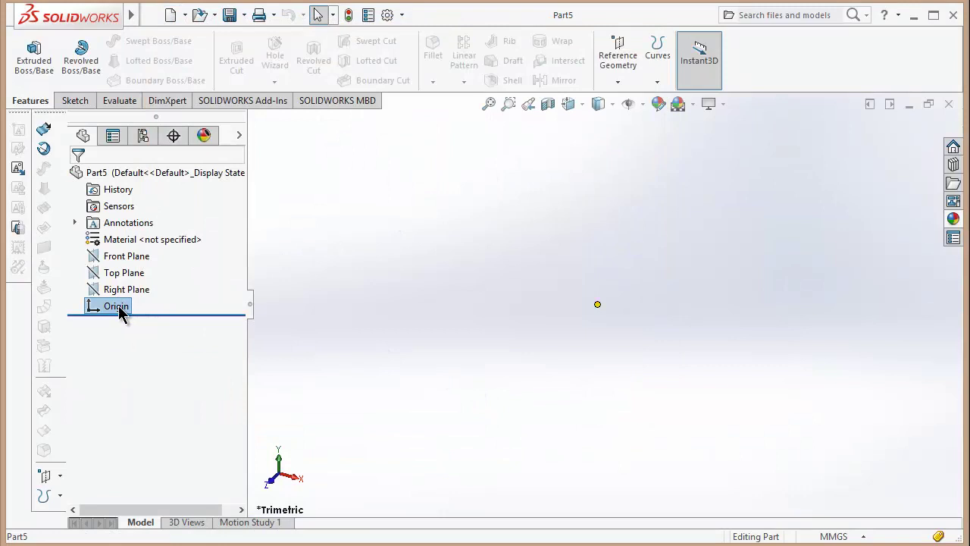
click(500, 350)
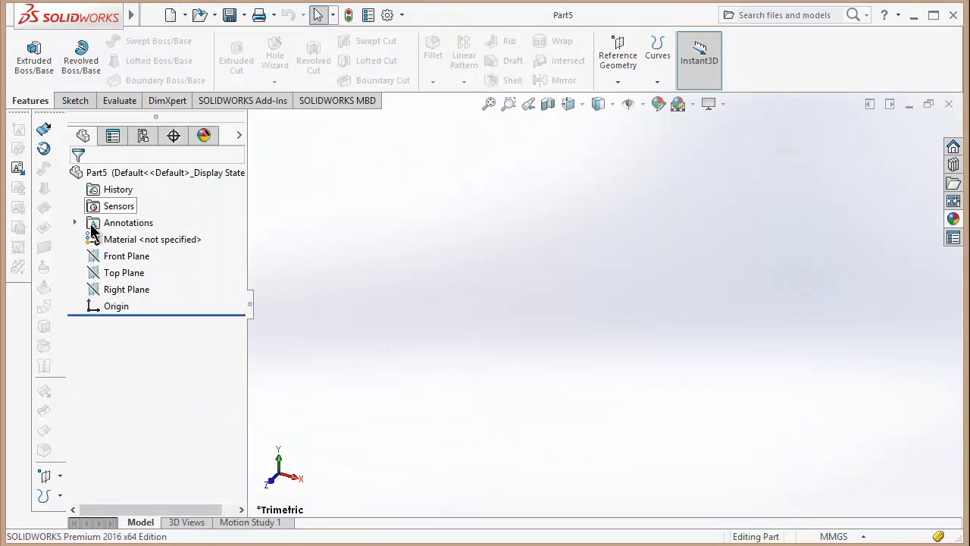
click(121, 257)
click(127, 237)
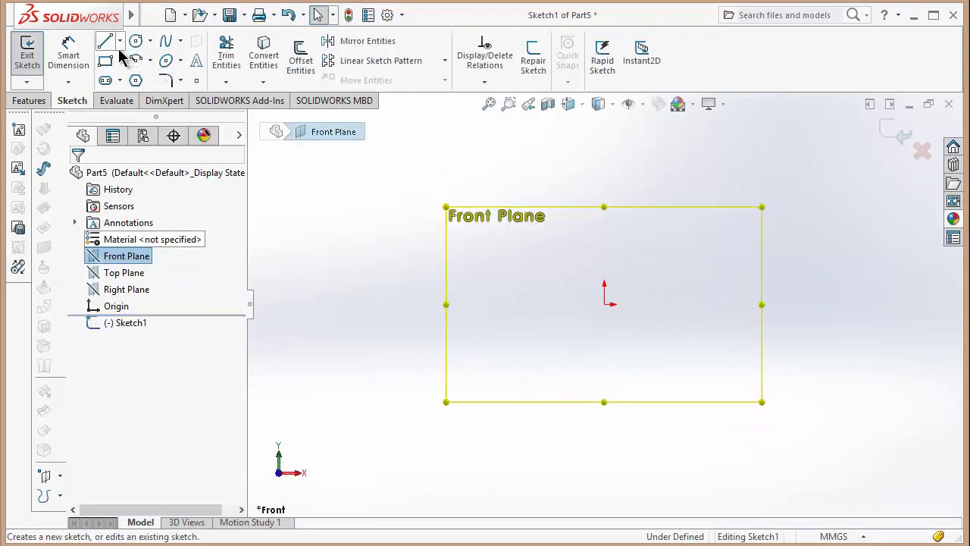
- Draw a centre rectangle centred on the origin
click(105, 61)
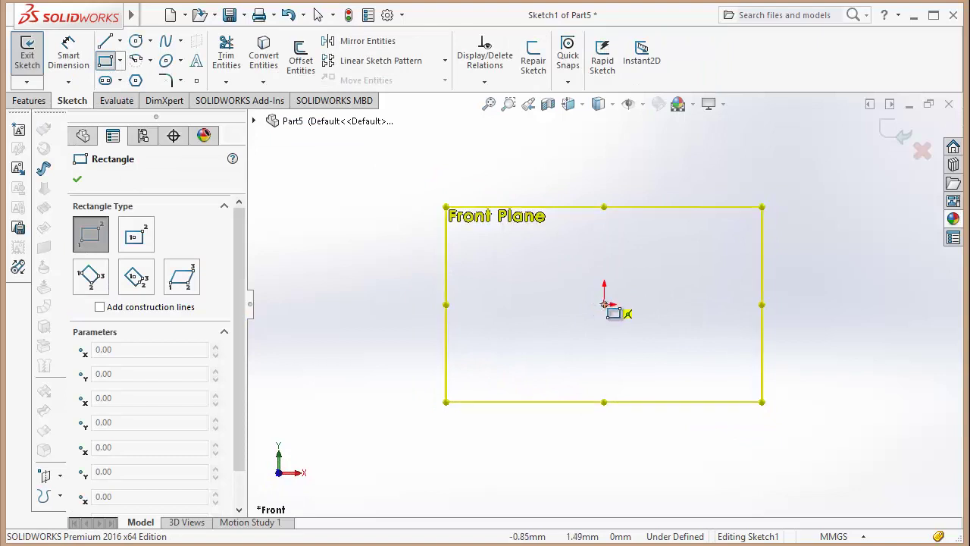
click(604, 303)
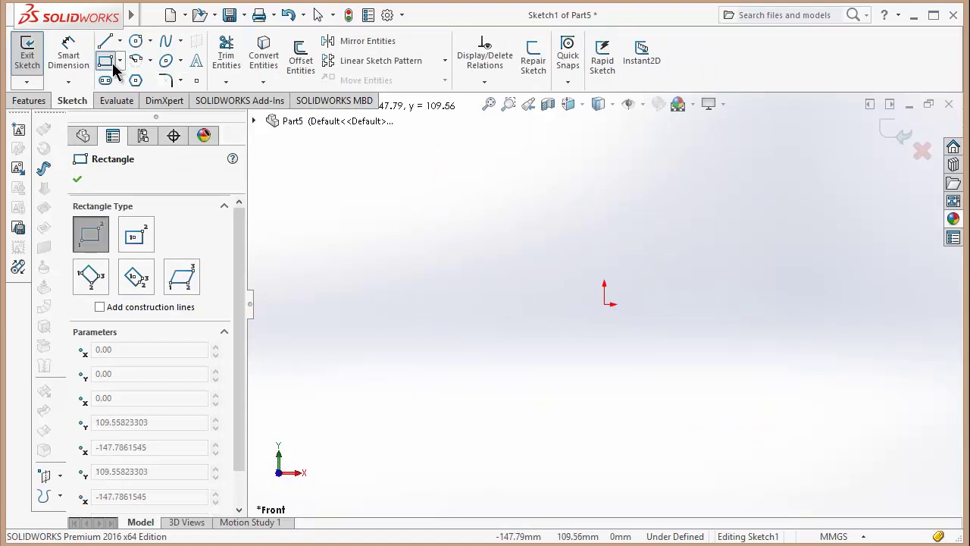
click(134, 228)
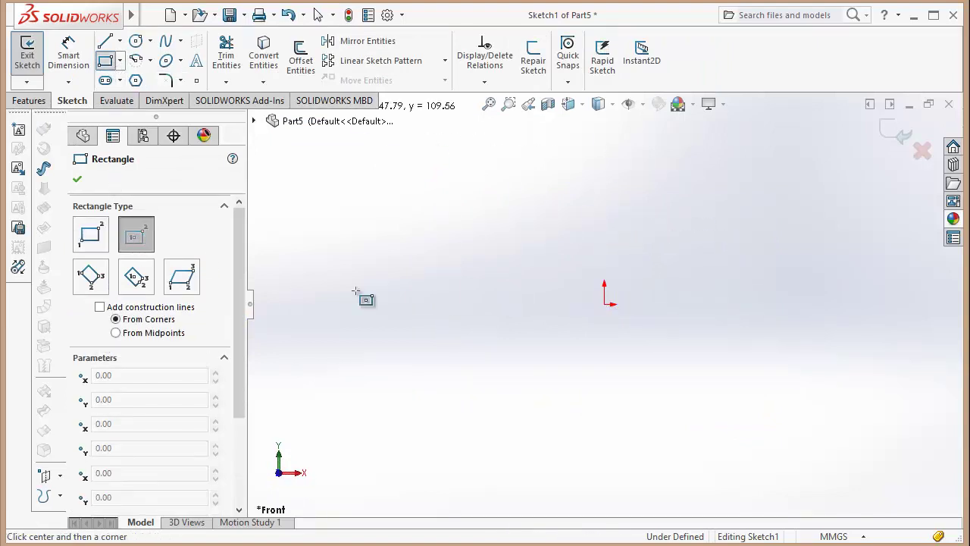
click(604, 303)
click(619, 246)
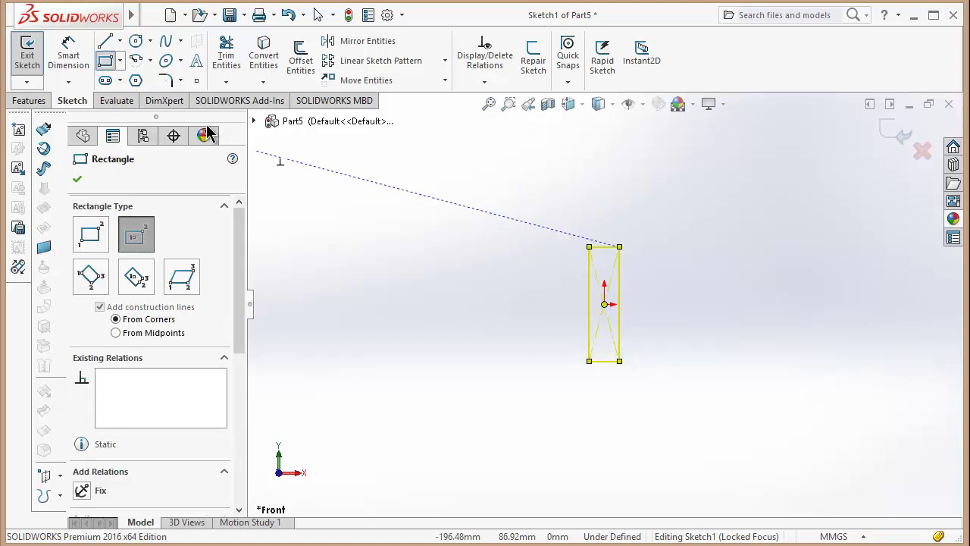
- Dimension the rectangle's right edge to 50 mm and its top width to 20 mm
click(63, 45)
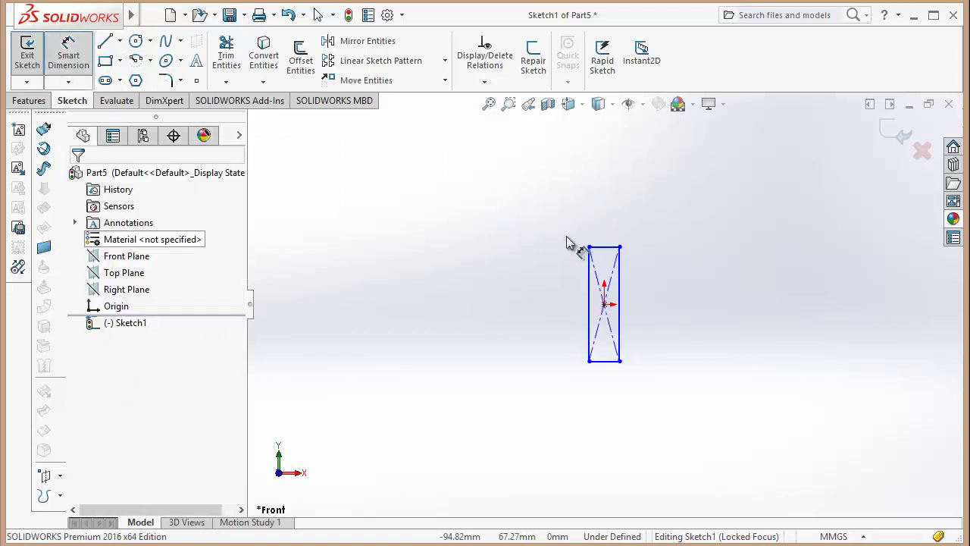
click(622, 272)
click(715, 282)
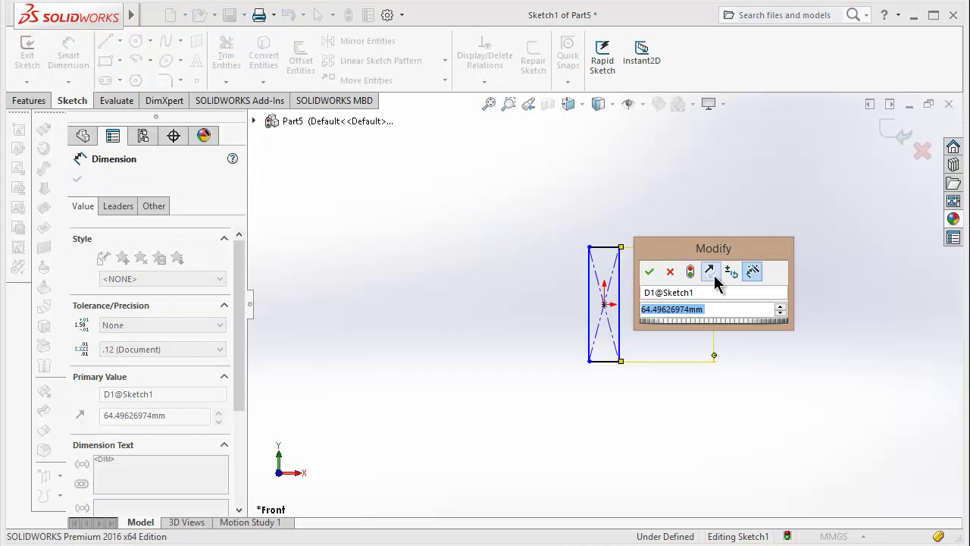
text(50)
key(Return)
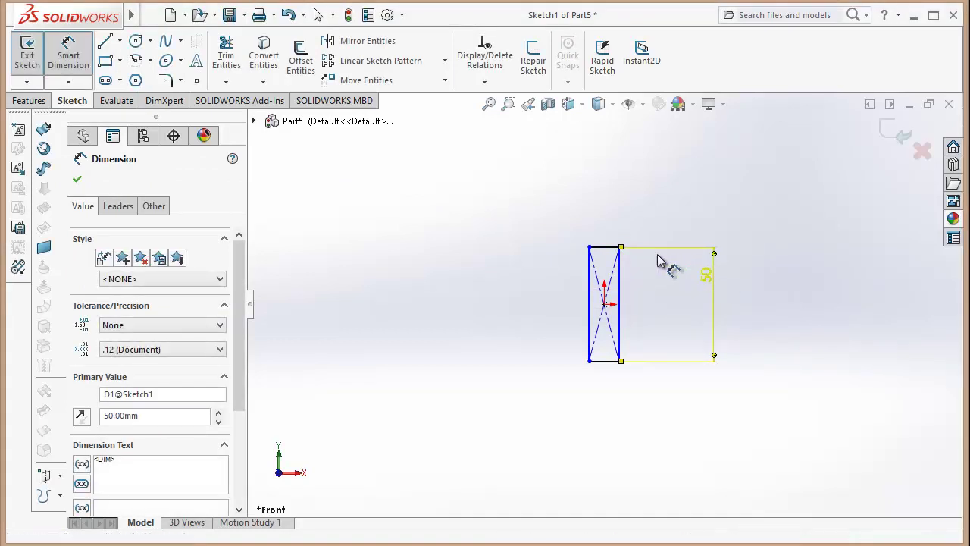
click(620, 247)
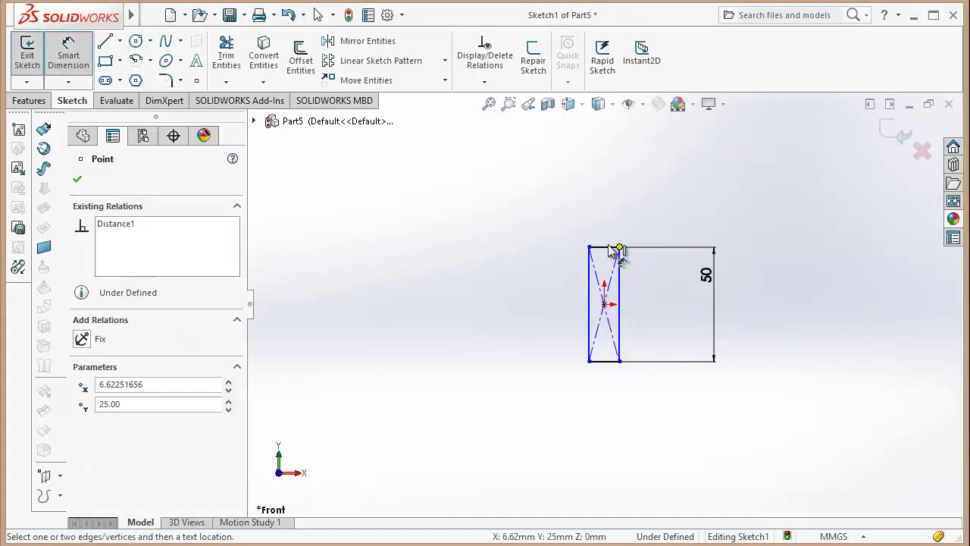
click(590, 247)
click(607, 183)
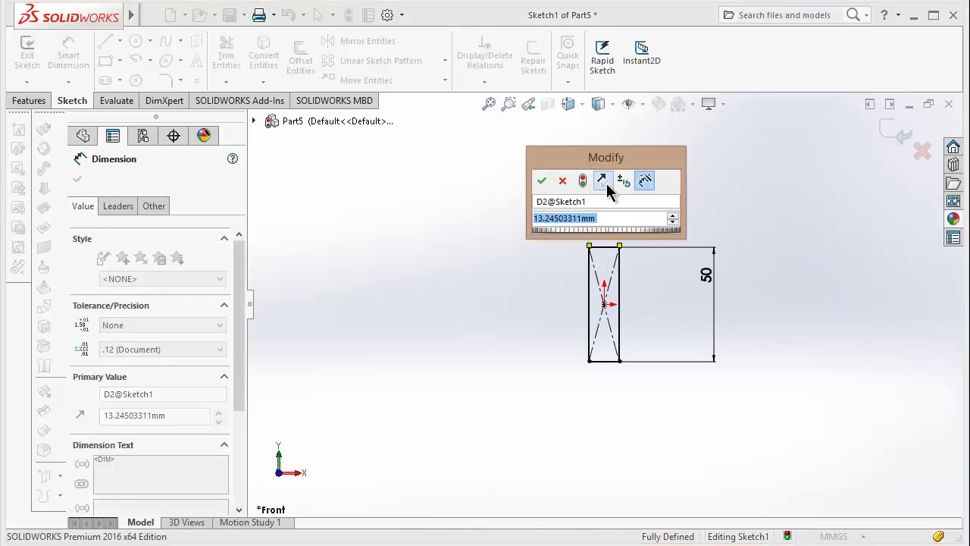
text(13)
key(Escape)
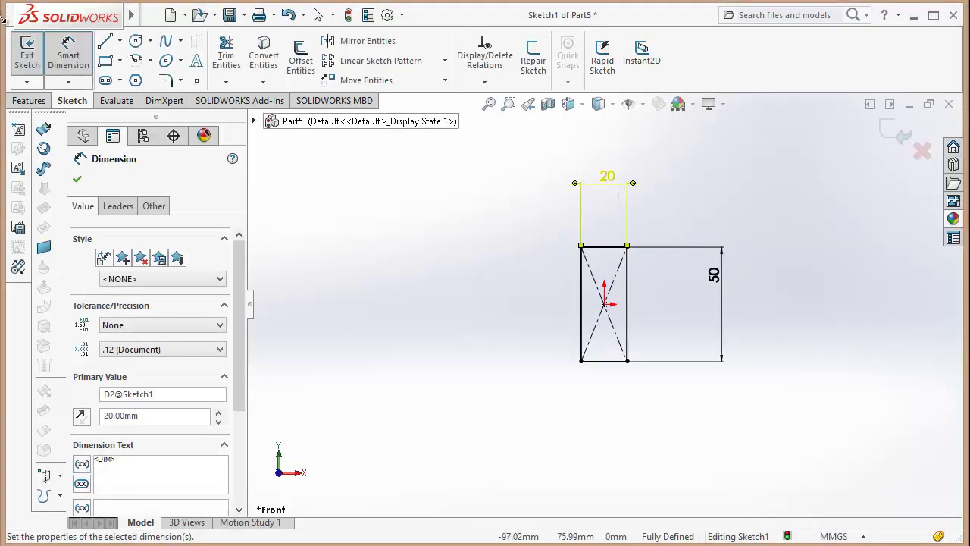
click(77, 179)
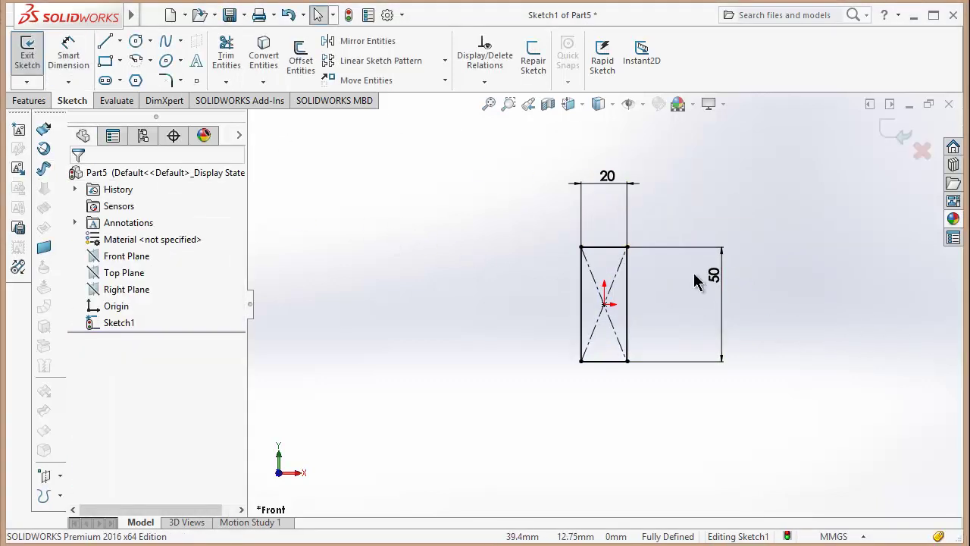
- Turn all four rectangle lines into block Block1-1
drag(534, 213, 722, 414)
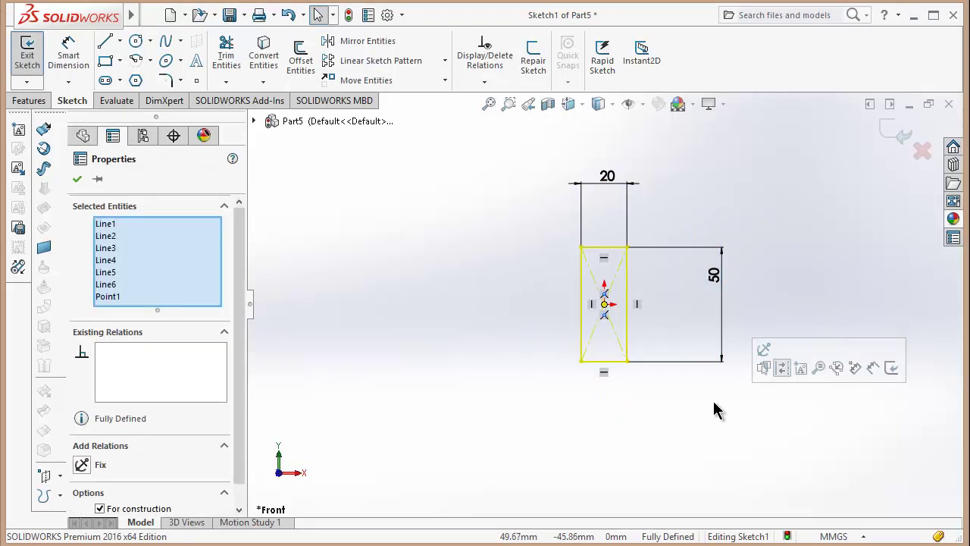
right_click(612, 255)
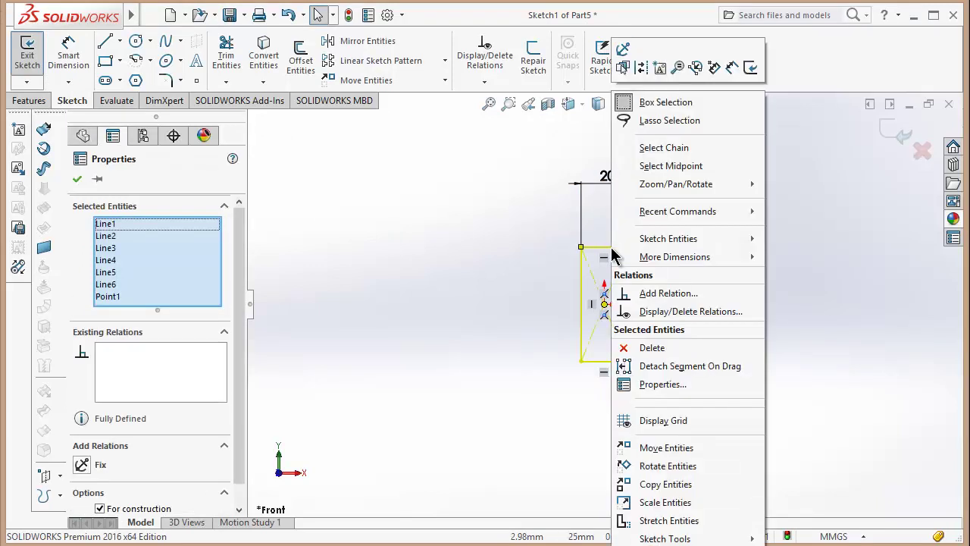
click(659, 67)
click(76, 180)
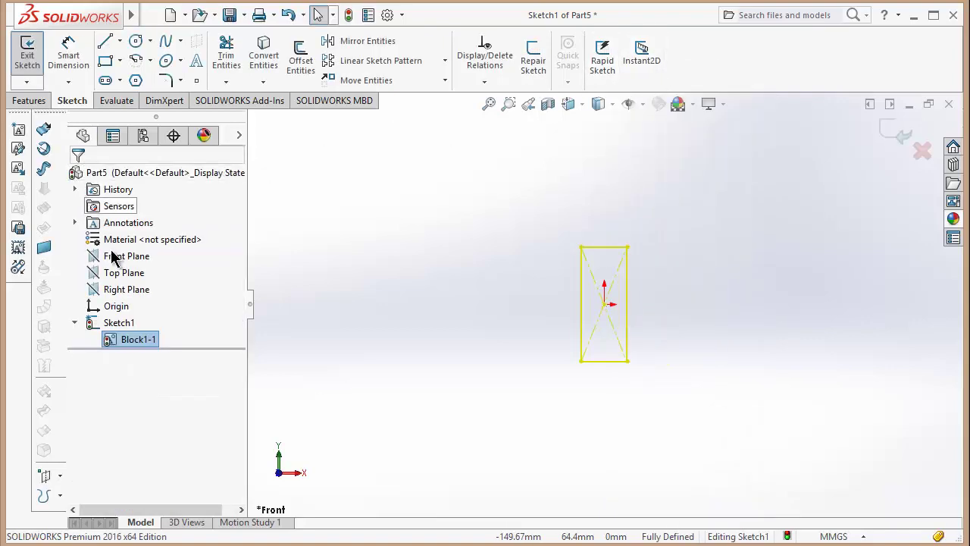
- Save Block1-1 to the Desktop as the block file 'piston'
right_click(135, 341)
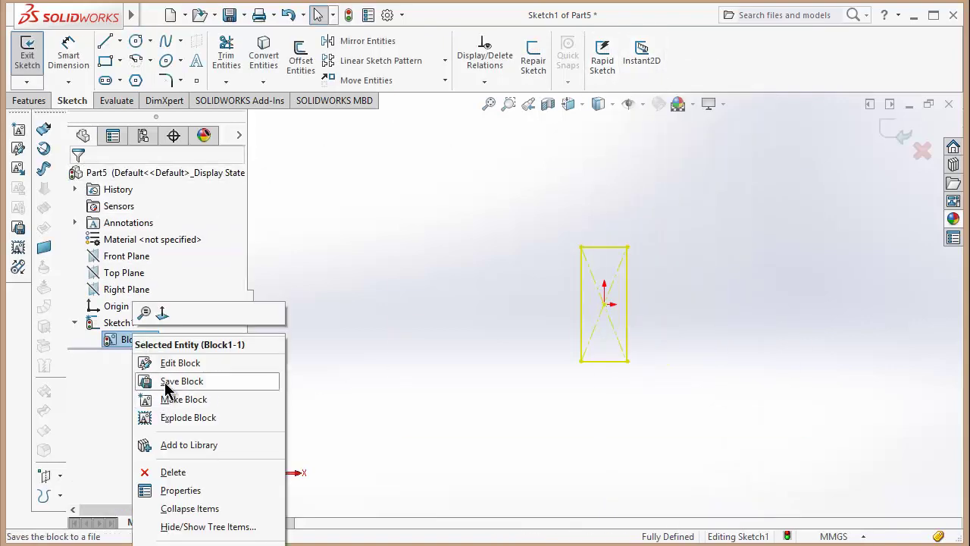
click(144, 383)
text(p)
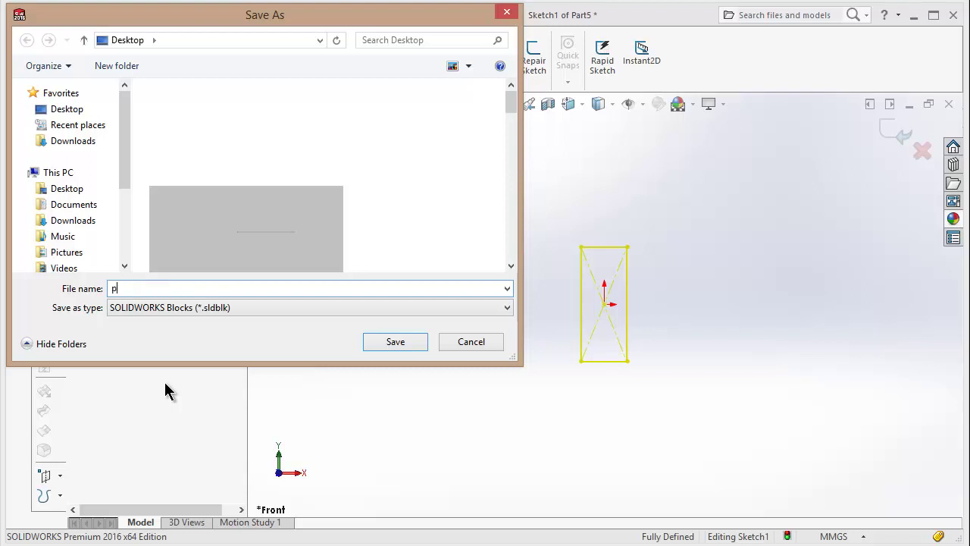
text(isti)
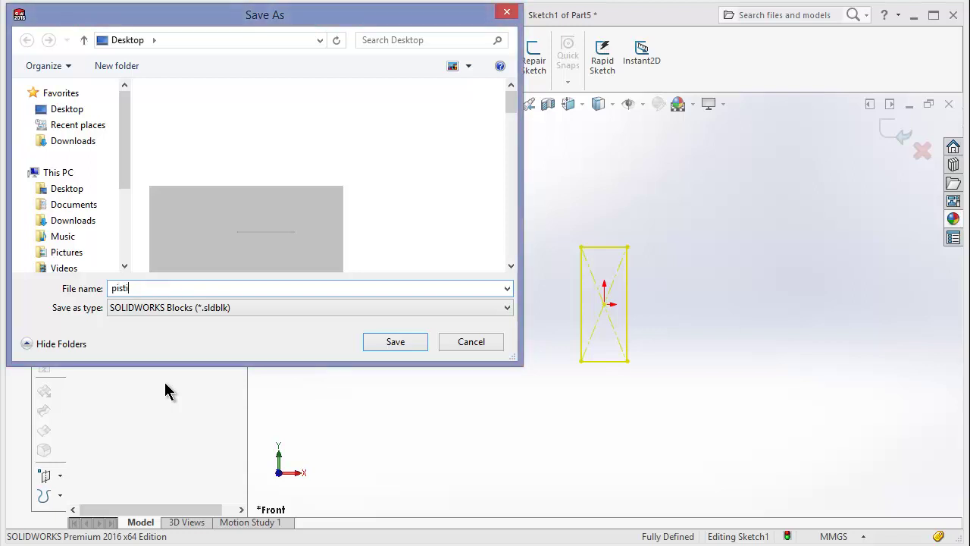
text(on)
click(380, 344)
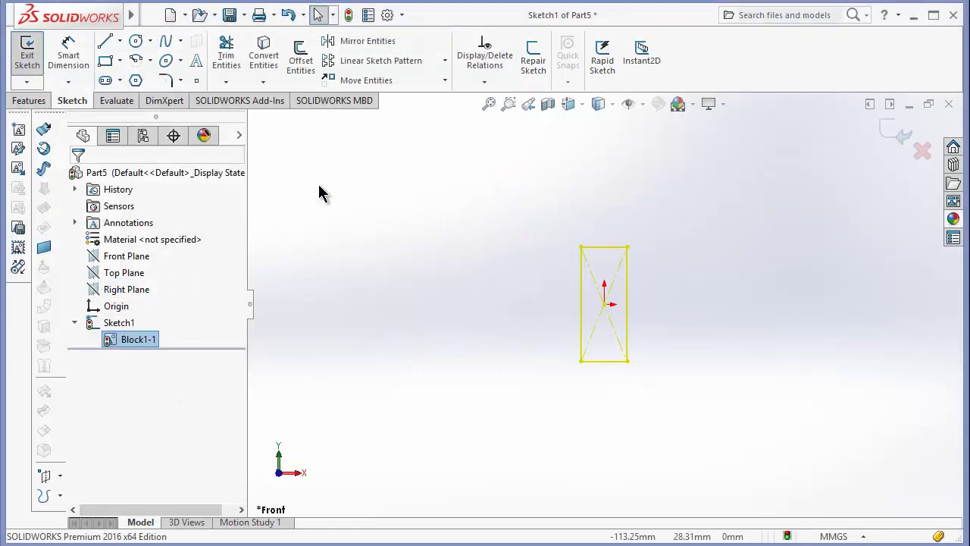
- Create new assembly Assem1 and begin its Layout sketch in Front view
click(171, 17)
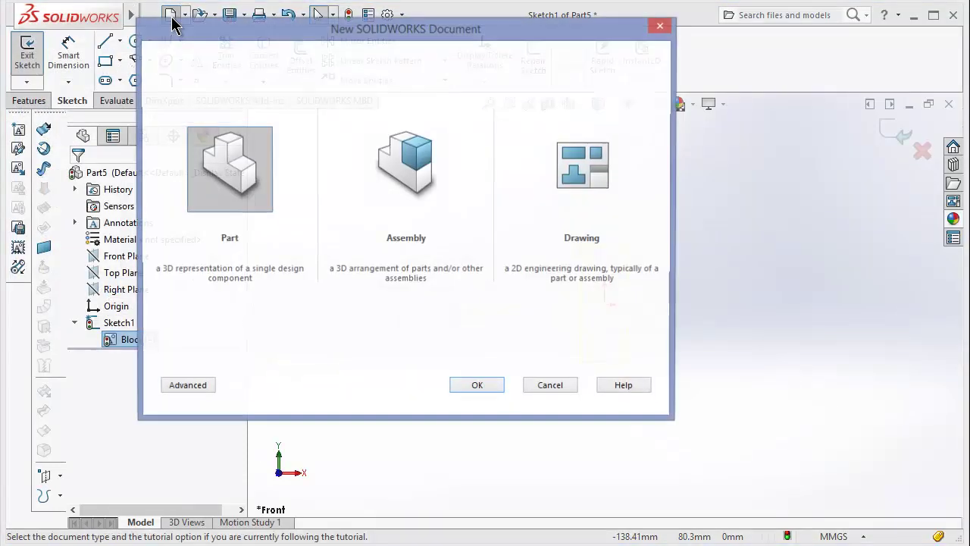
click(427, 178)
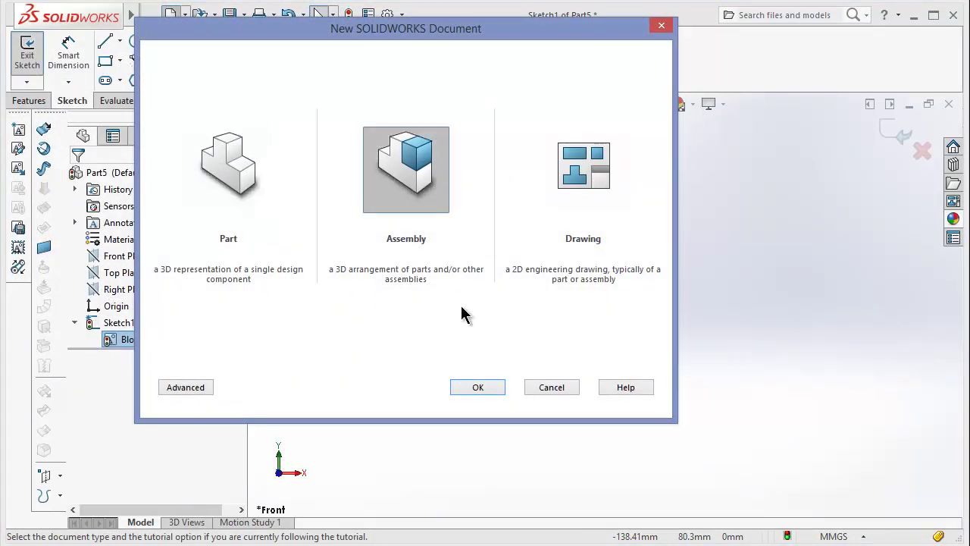
click(478, 388)
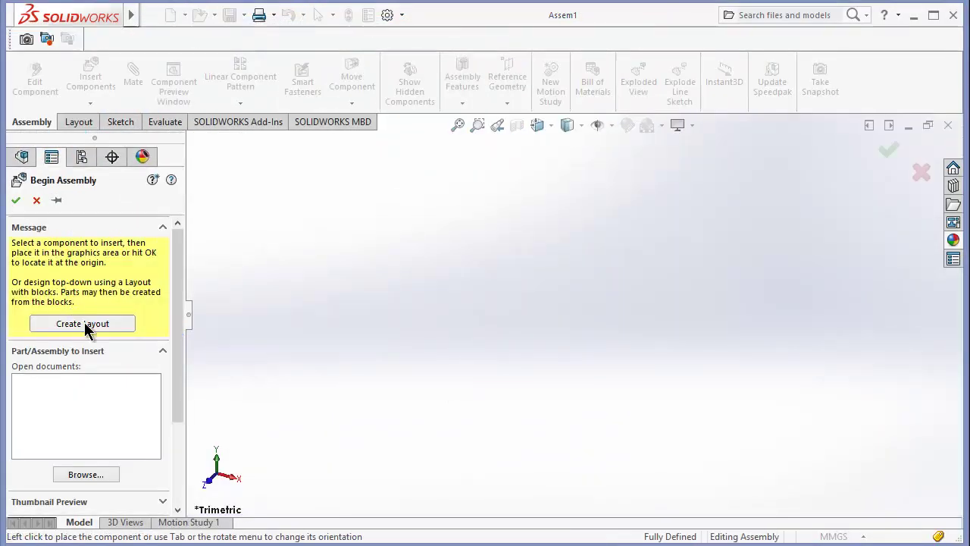
click(84, 323)
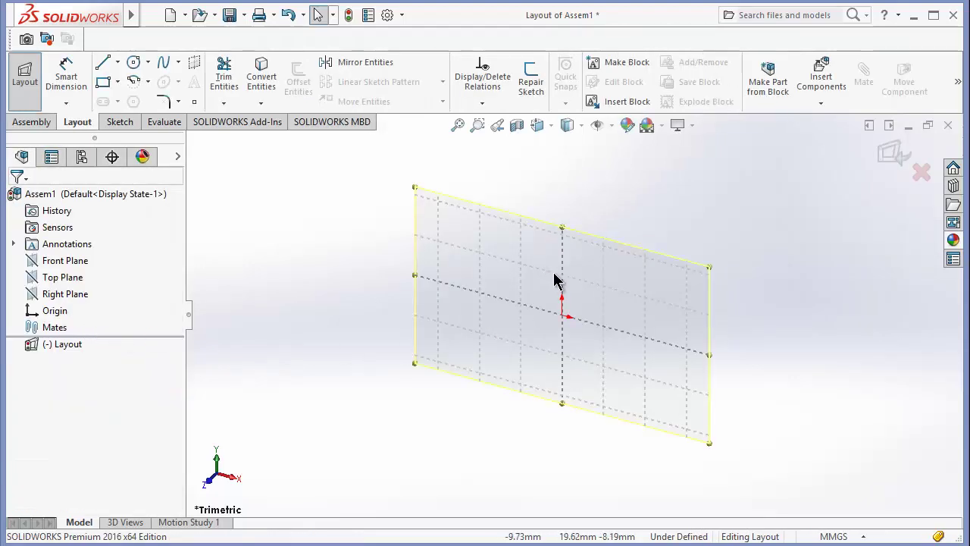
key(ctrl+1)
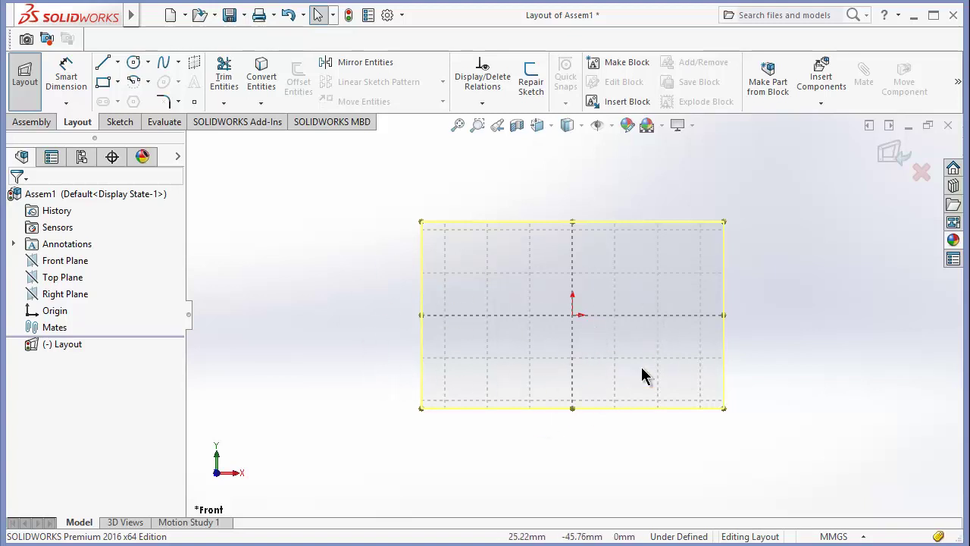
- Insert crank.SLDBLK from the Desktop and place it at the layout origin
click(616, 106)
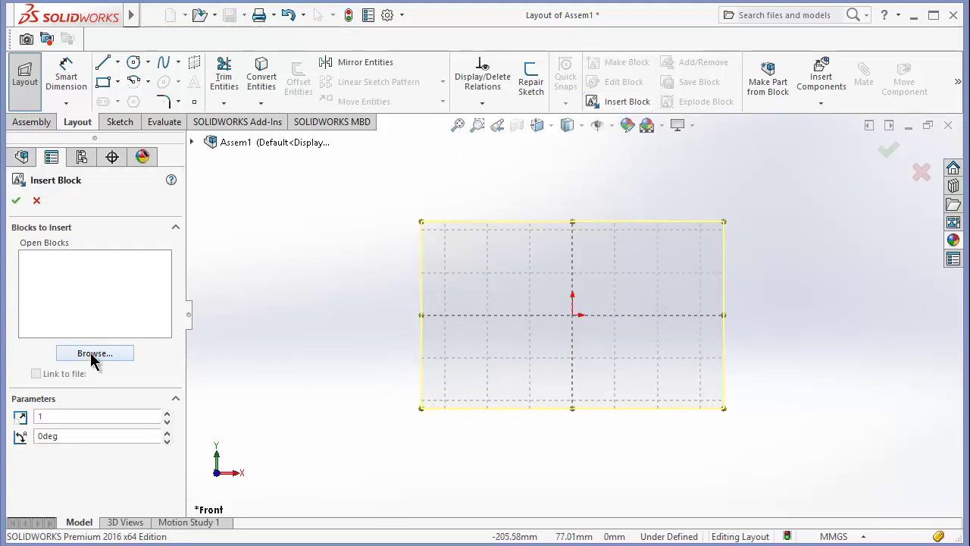
click(91, 355)
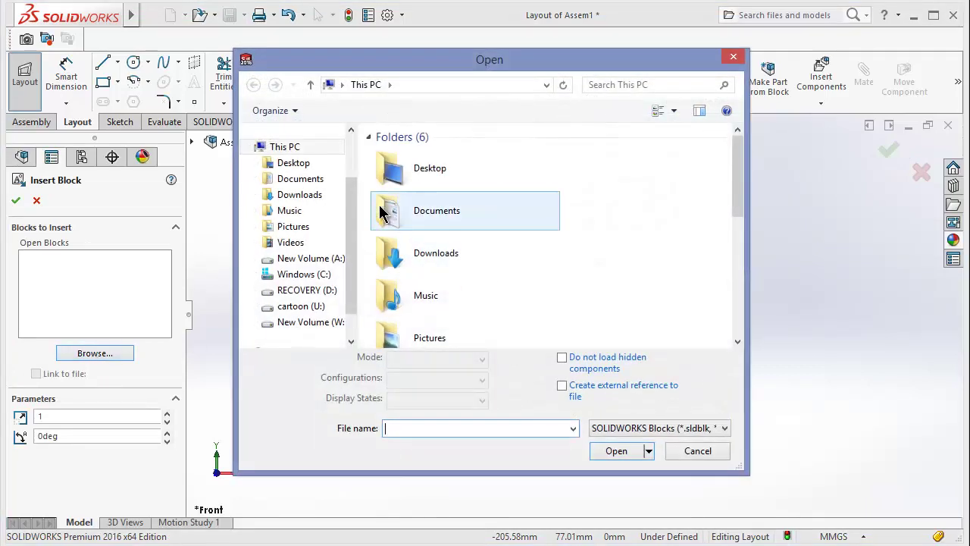
click(288, 161)
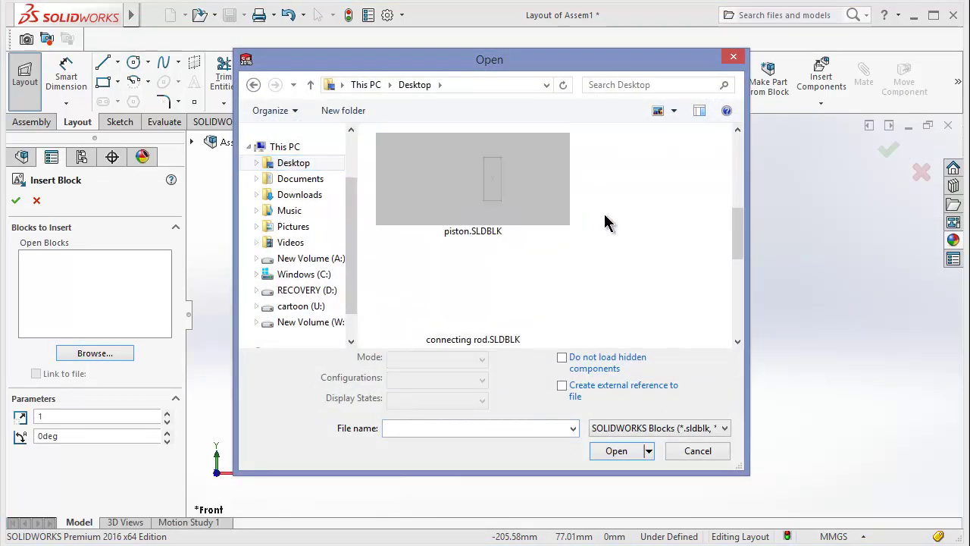
scroll(604, 214, down, 1)
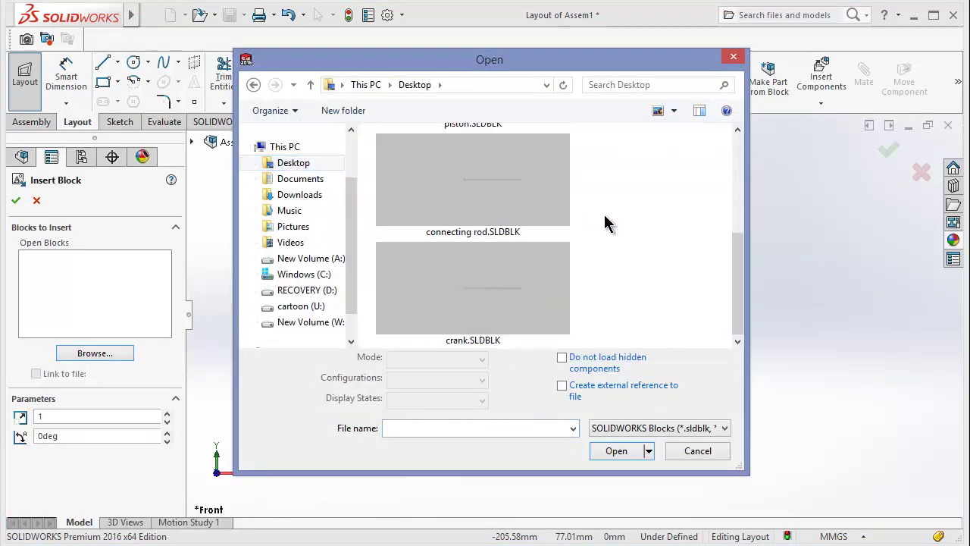
click(480, 287)
click(617, 442)
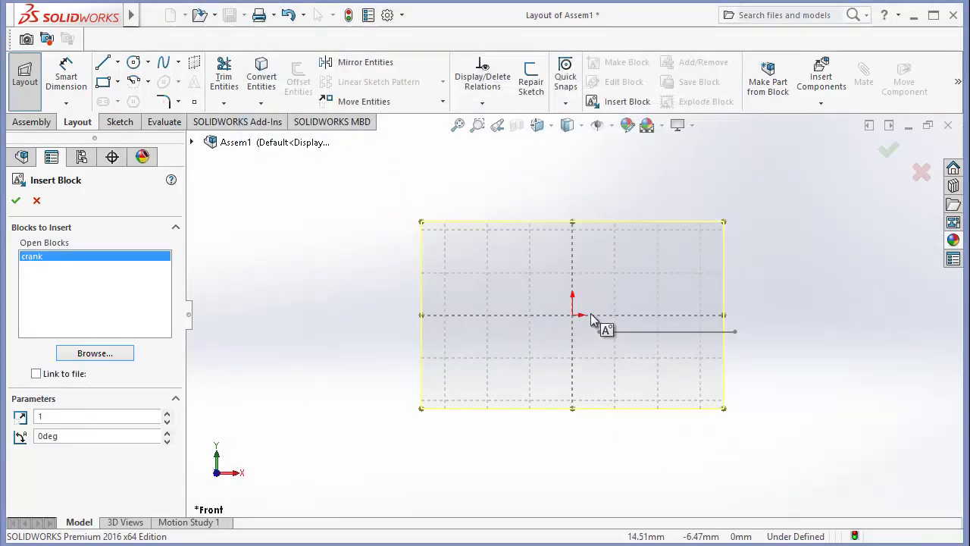
click(572, 315)
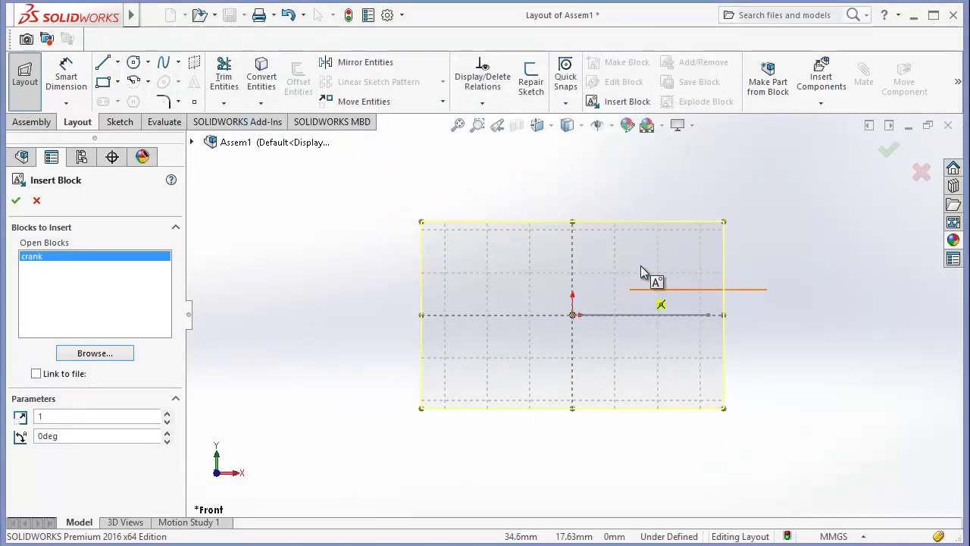
key(Escape)
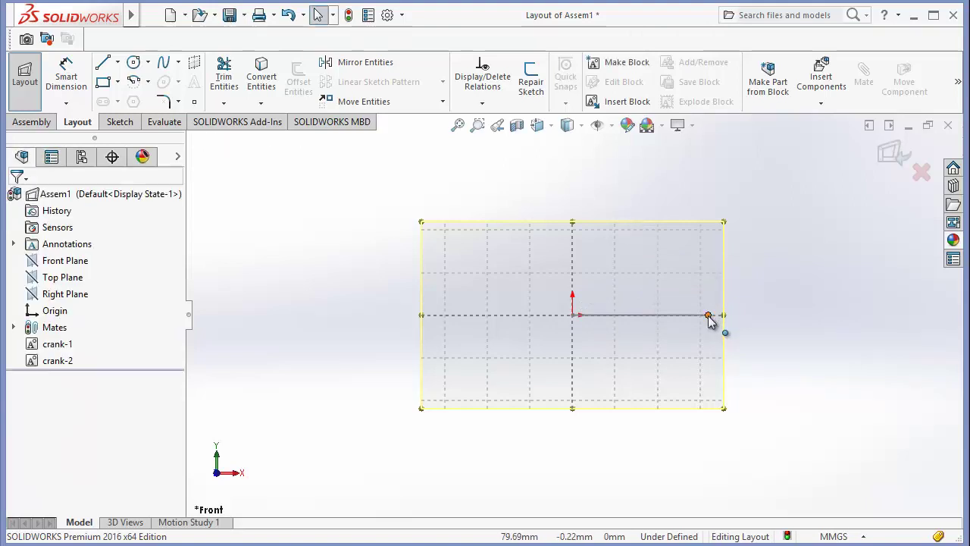
- Pivot the crank so its free end touches the rectangle's top edge
drag(708, 316, 673, 226)
click(751, 255)
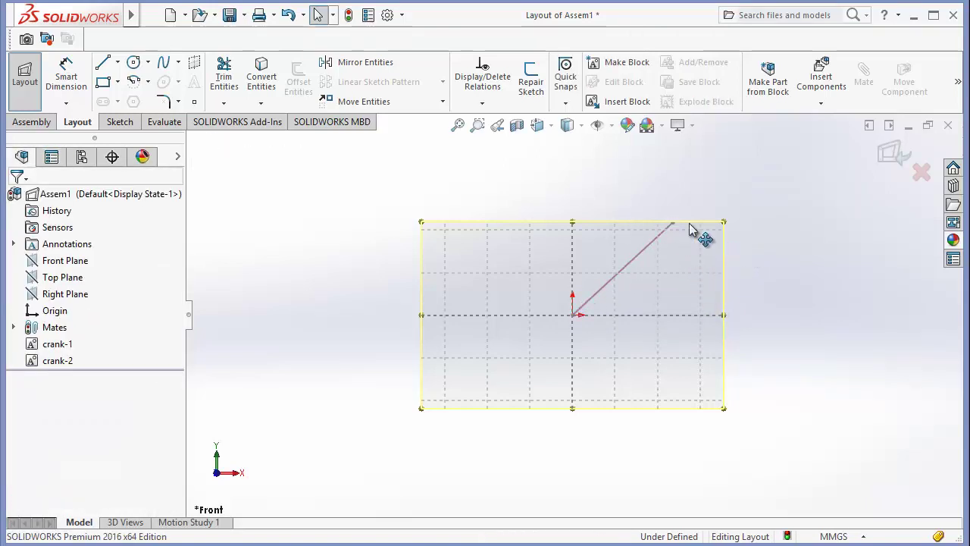
click(627, 102)
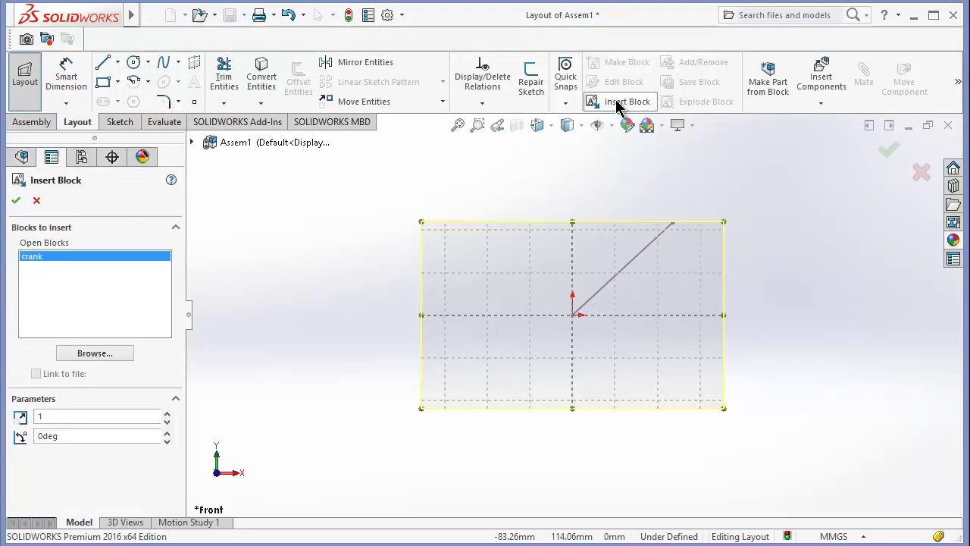
- Insert connecting rod.SLDBLK from the Desktop at the crank's tip, then zoom to fit
click(95, 354)
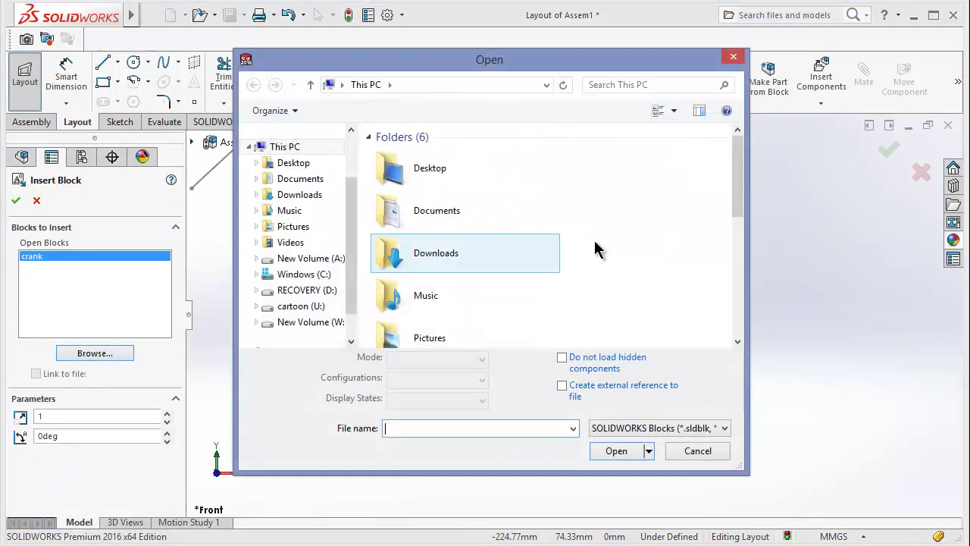
click(284, 165)
scroll(630, 199, down, 5)
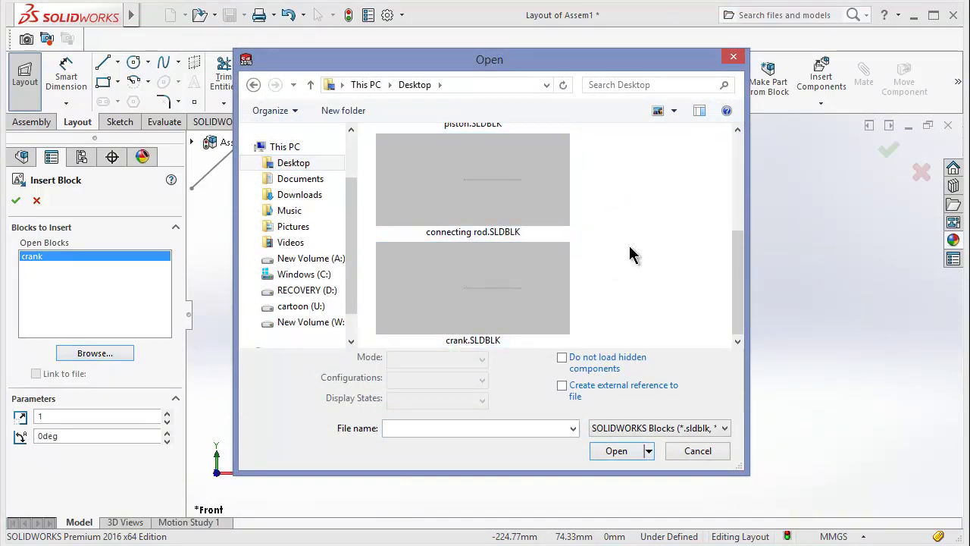
scroll(630, 255, up, 1)
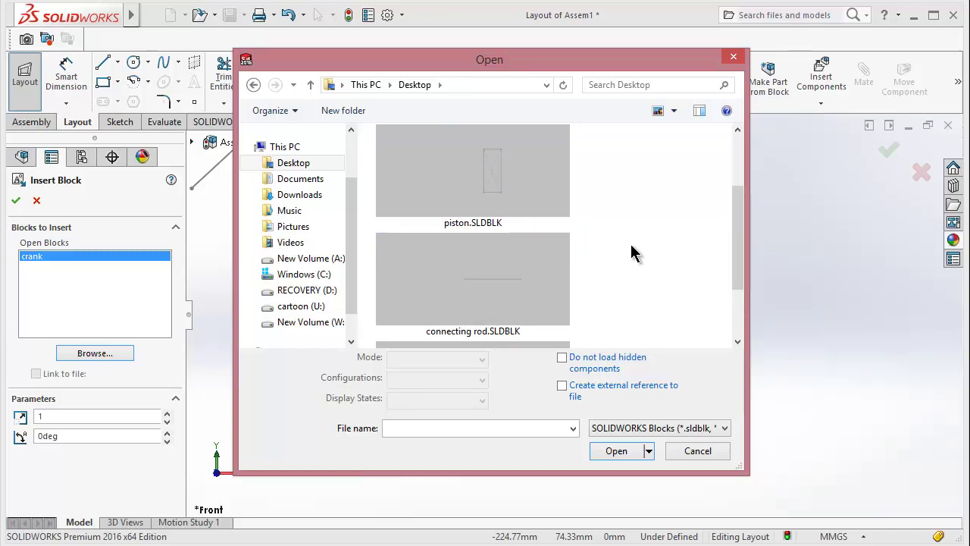
click(494, 297)
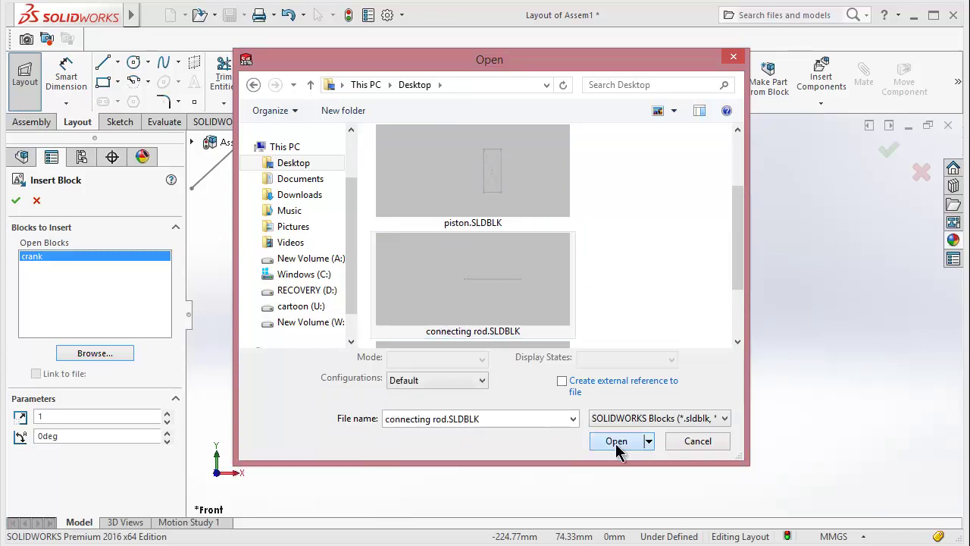
click(620, 442)
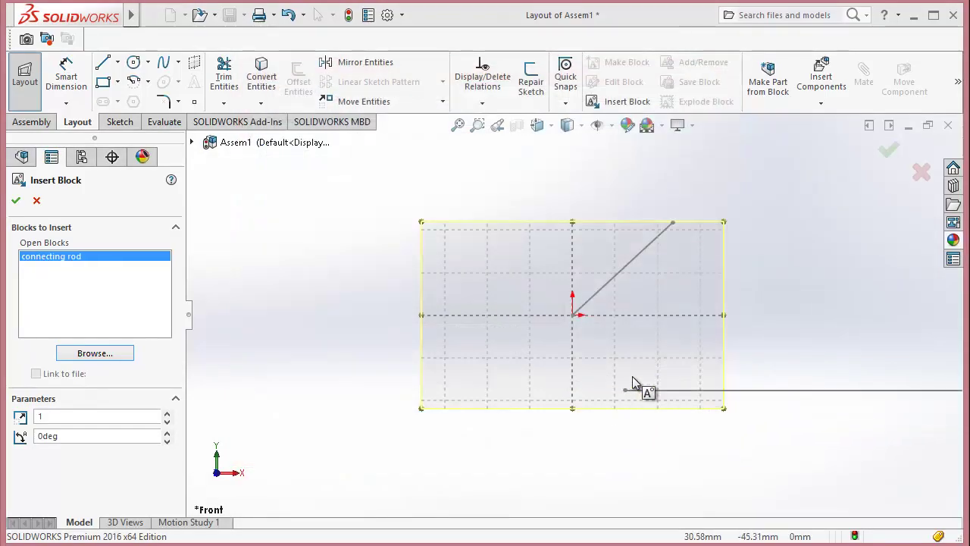
click(673, 224)
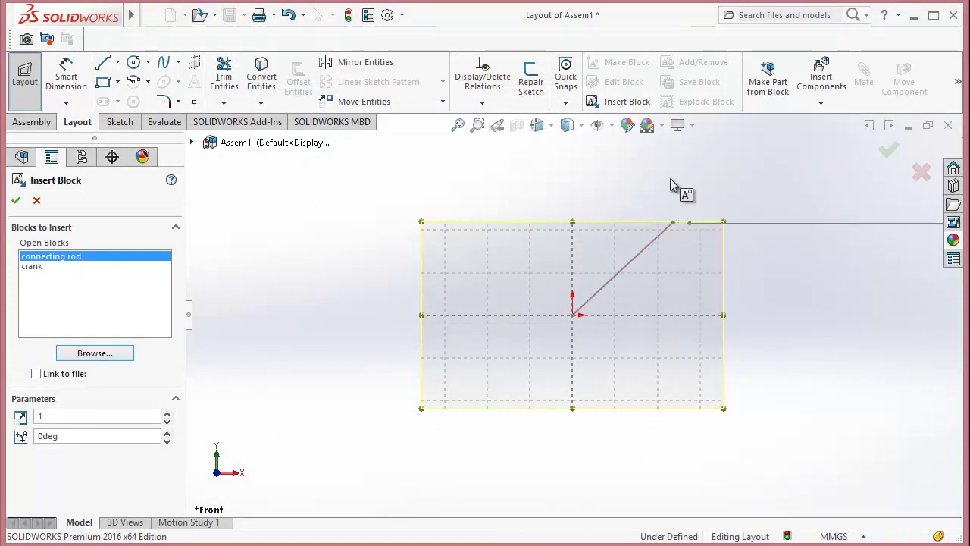
click(16, 201)
key(z)
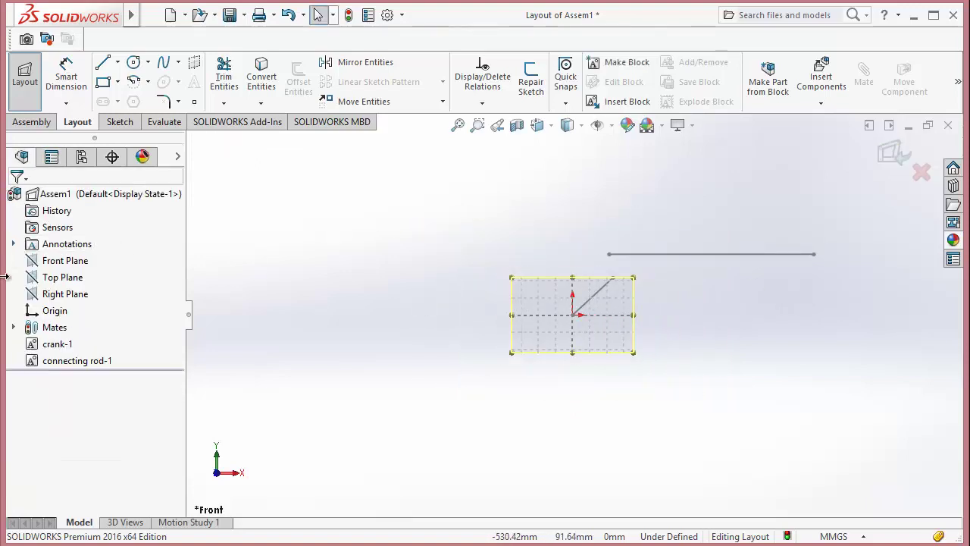
- Insert piston.SLDBLK from the Desktop, placing it right of the crank and rod
click(617, 102)
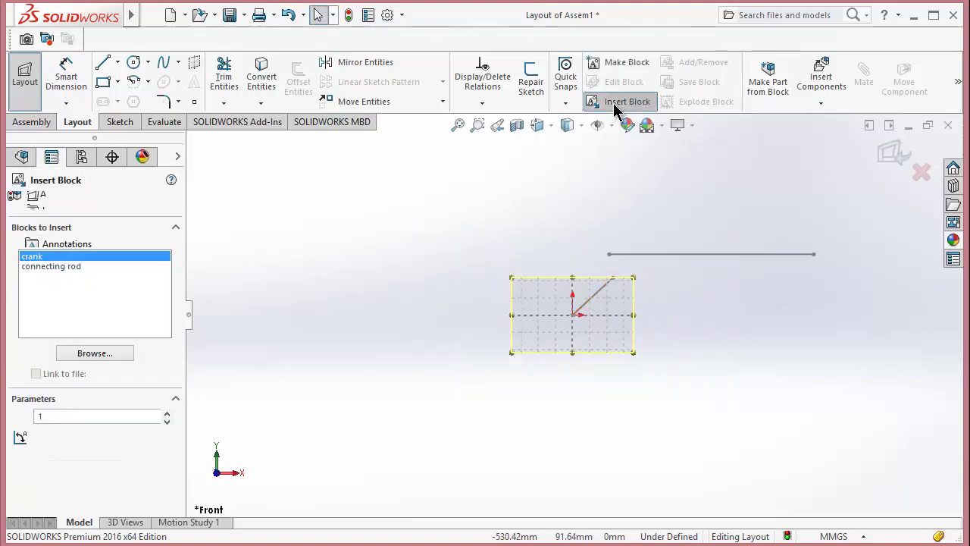
click(101, 353)
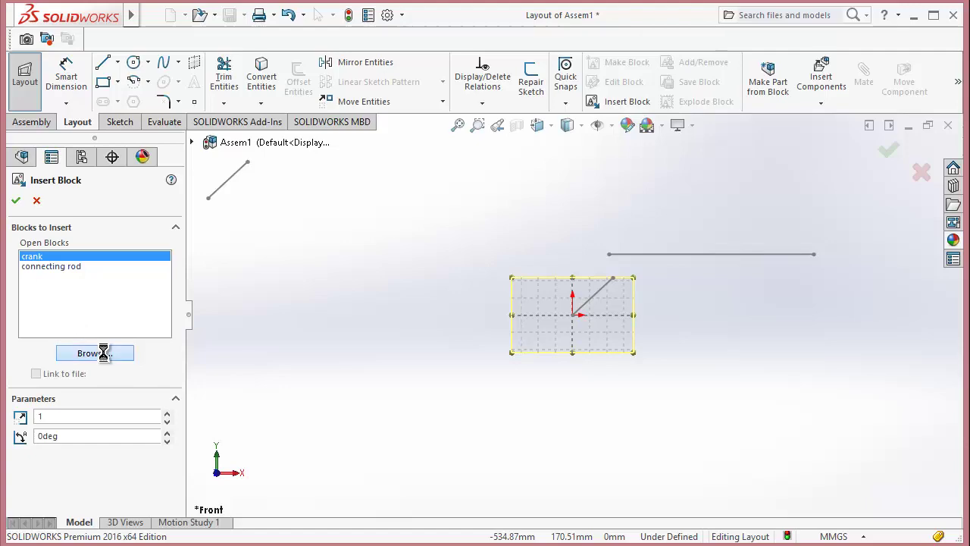
click(299, 162)
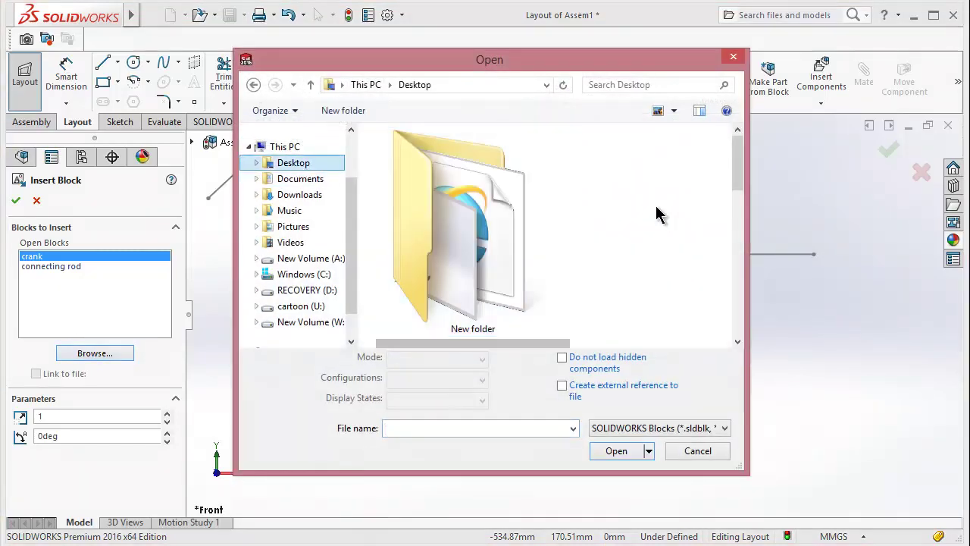
scroll(660, 215, down, 3)
scroll(569, 217, up, 3)
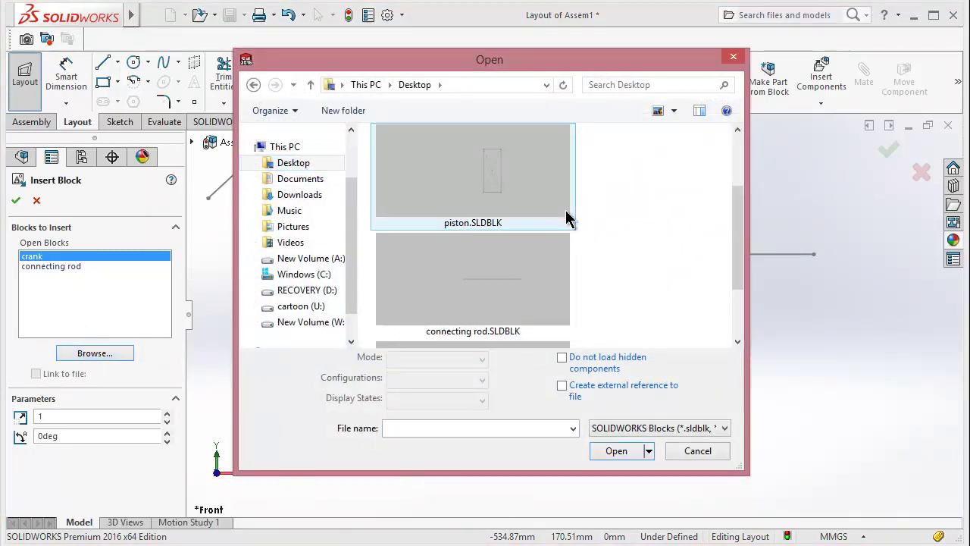
scroll(569, 219, down, 2)
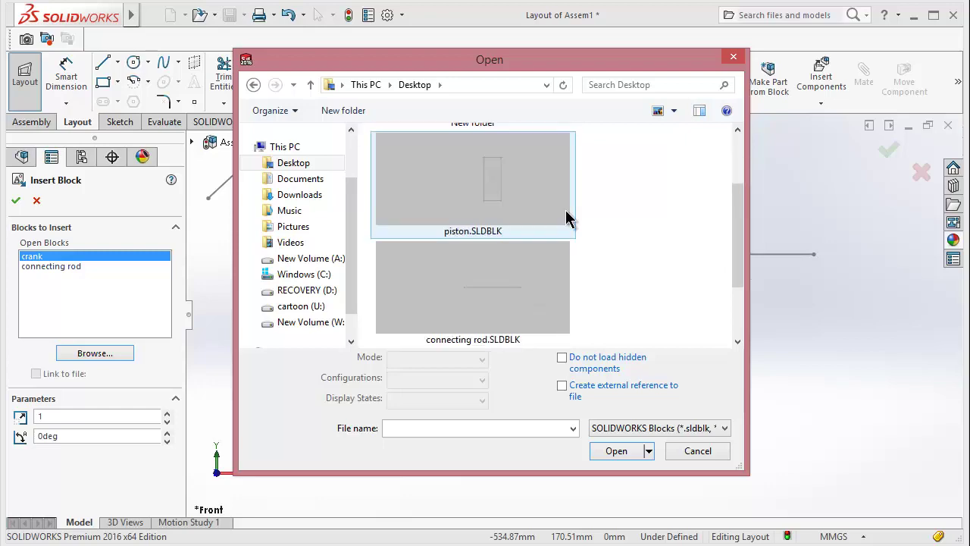
click(538, 211)
click(616, 450)
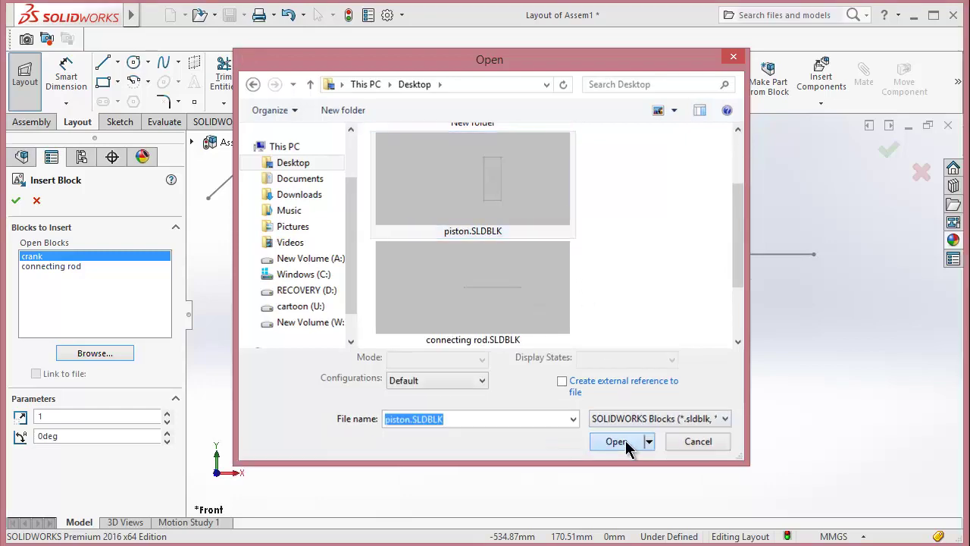
click(842, 342)
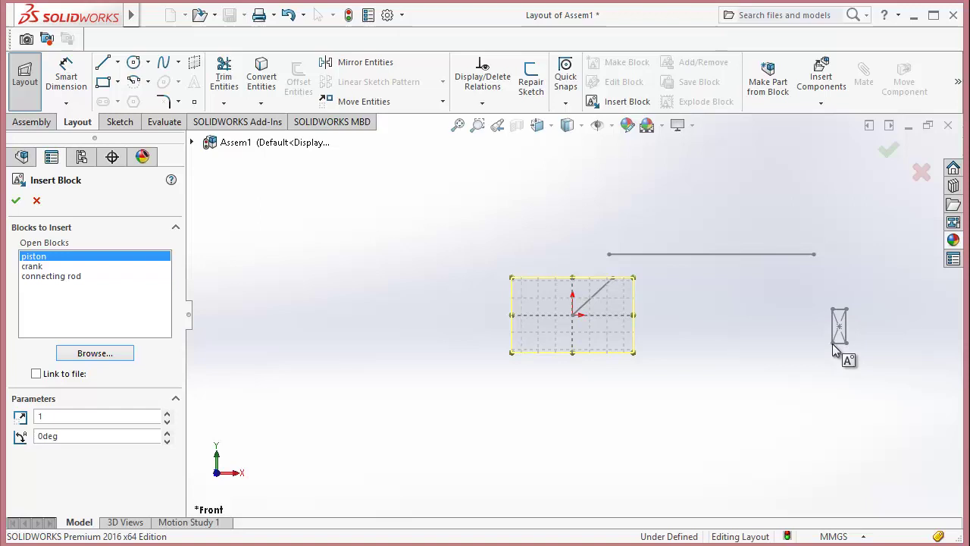
click(15, 200)
scroll(686, 310, down, 2)
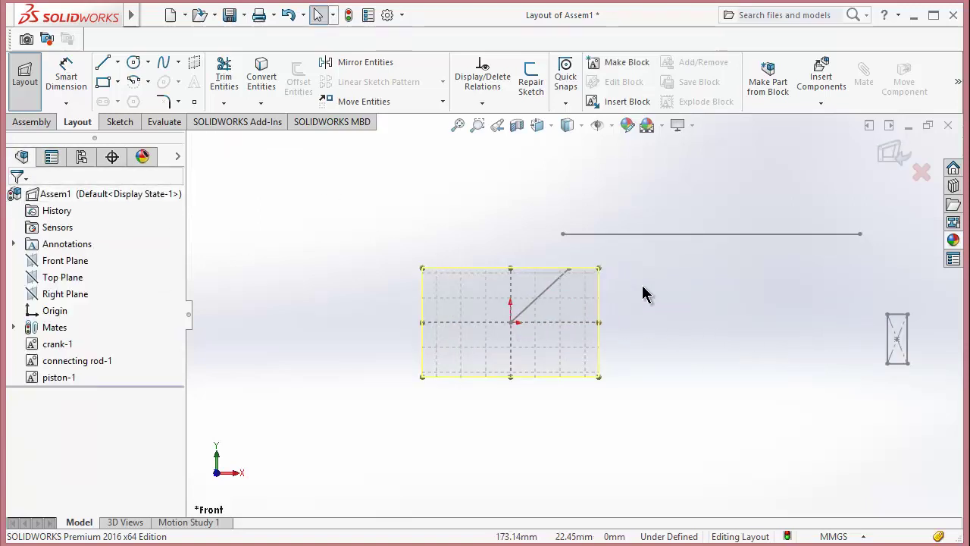
- Select the connecting rod and swing the crank around its pivot
click(563, 235)
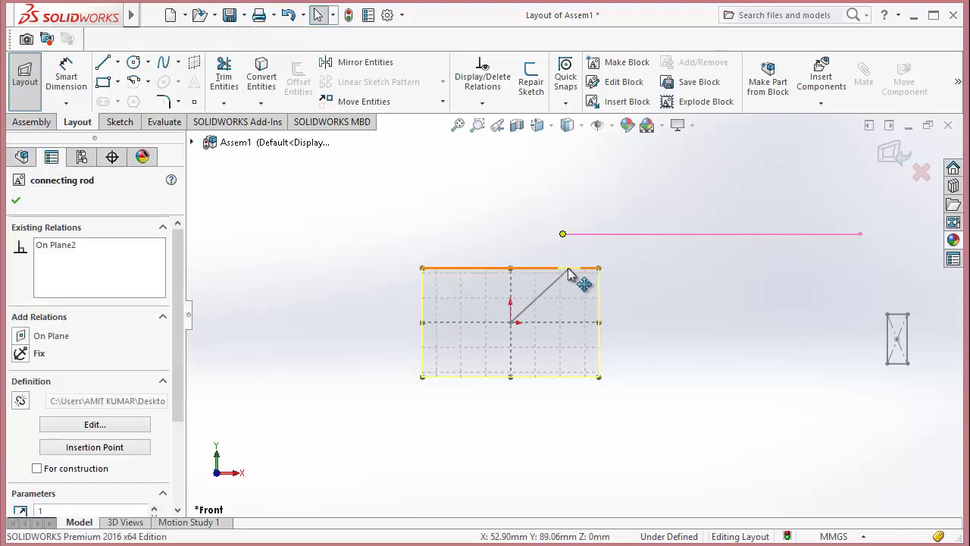
click(569, 269)
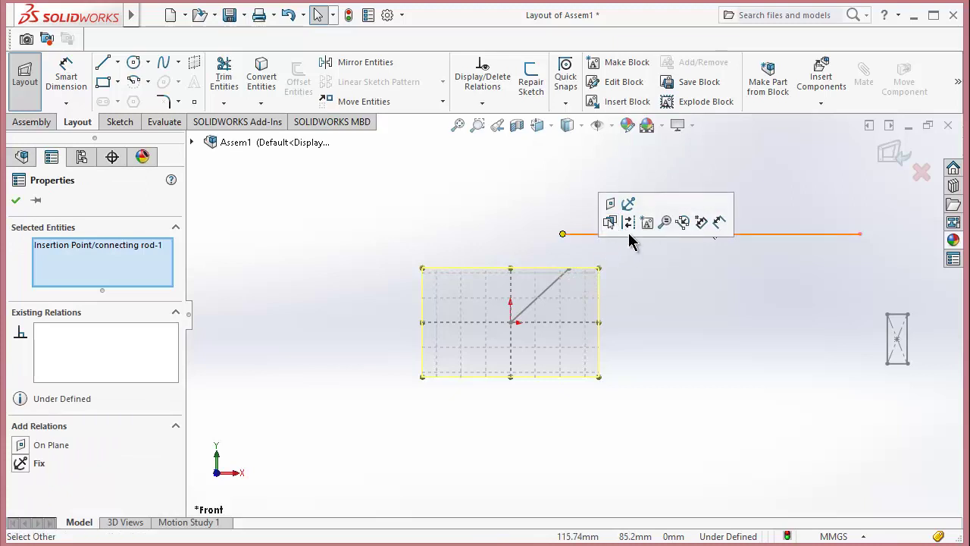
click(641, 284)
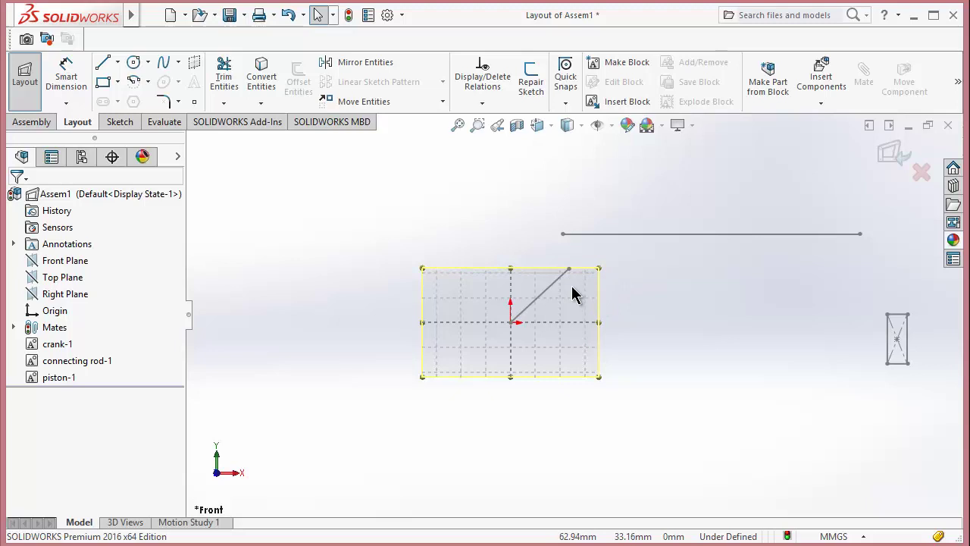
drag(569, 270, 543, 252)
key(Escape)
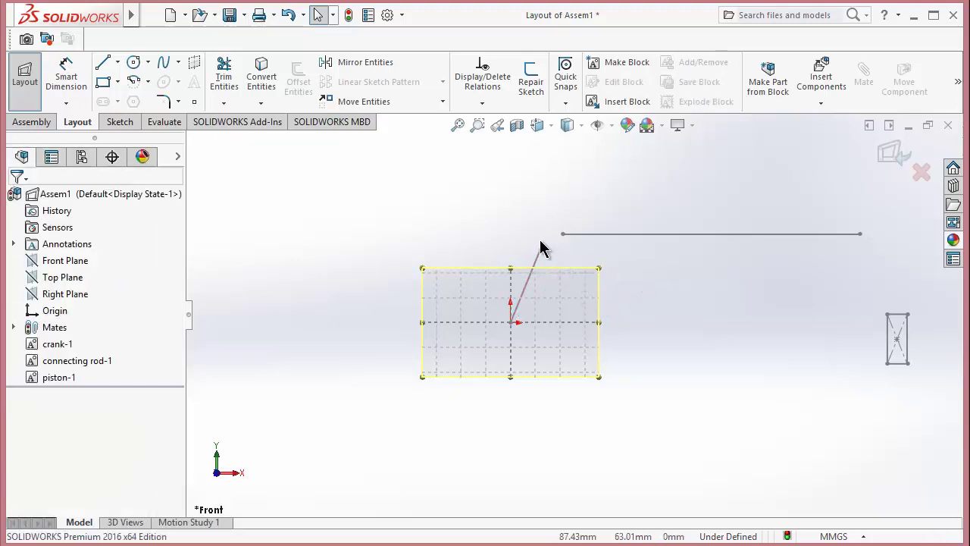
- Make the rod's ends coincident with the crank's free end and the piston's centre point
click(562, 234)
ctrl+click(541, 249)
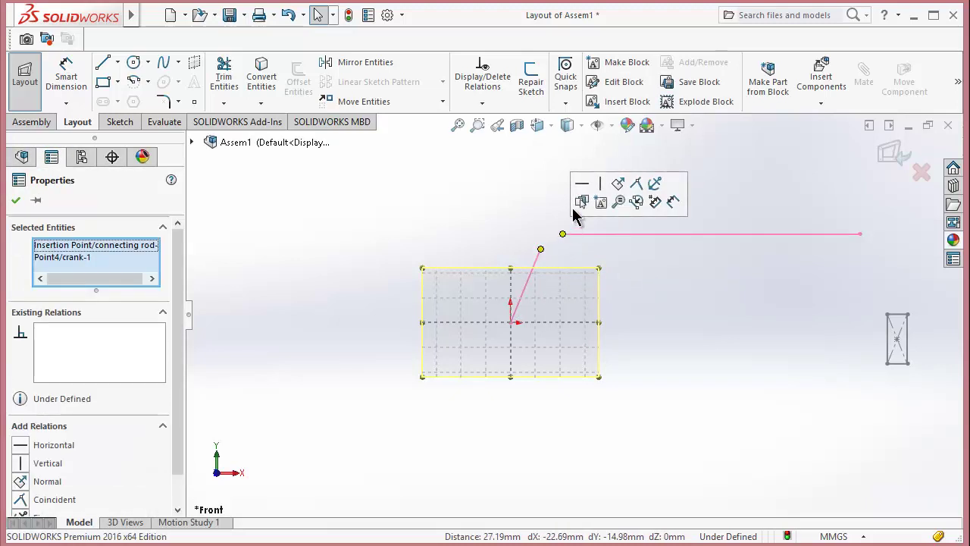
click(637, 185)
click(824, 266)
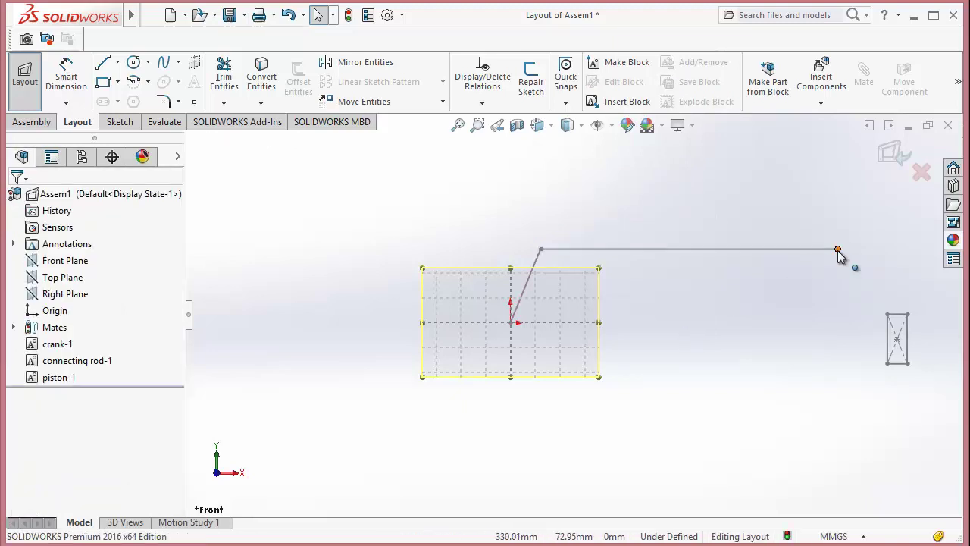
click(832, 250)
ctrl+click(896, 341)
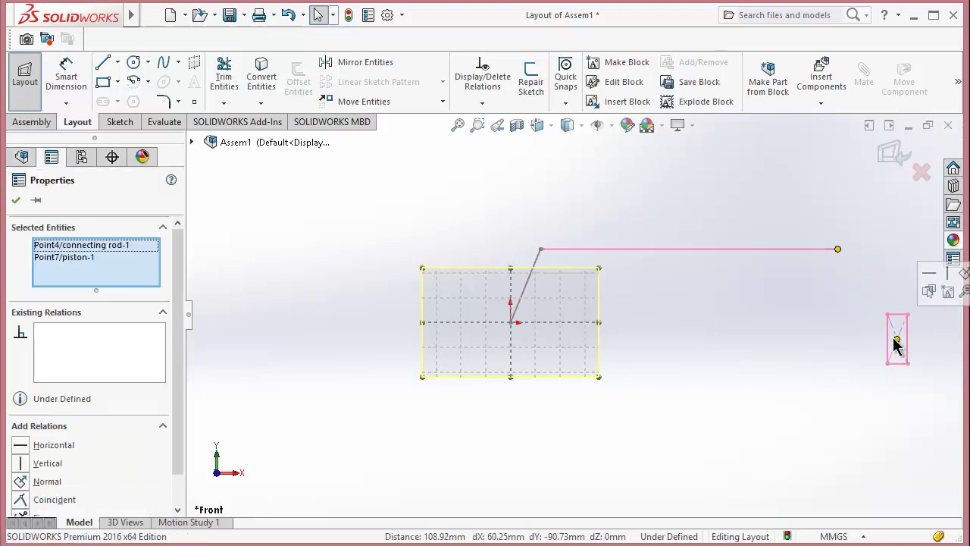
click(964, 294)
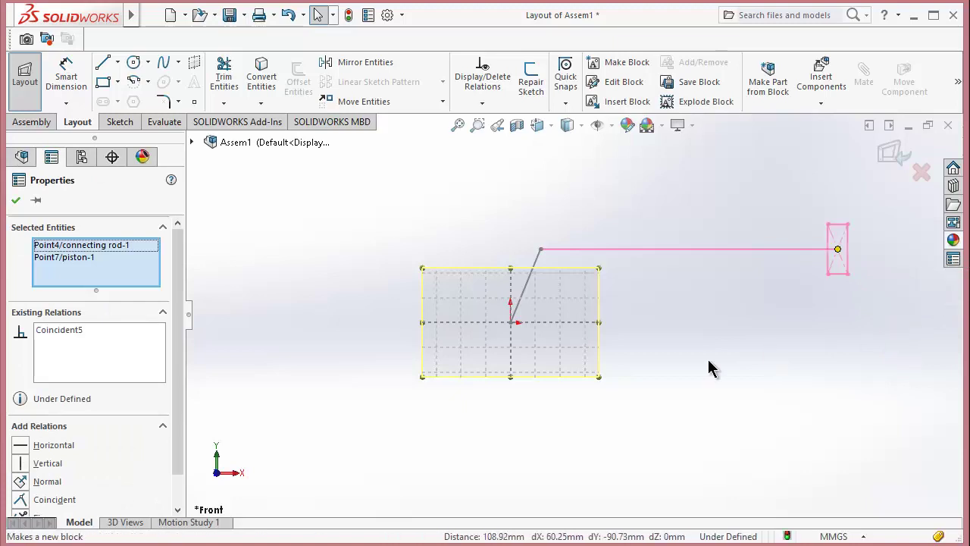
click(797, 281)
- Make the crank pivot and rod's far end horizontal, then drag the crank to test
click(838, 249)
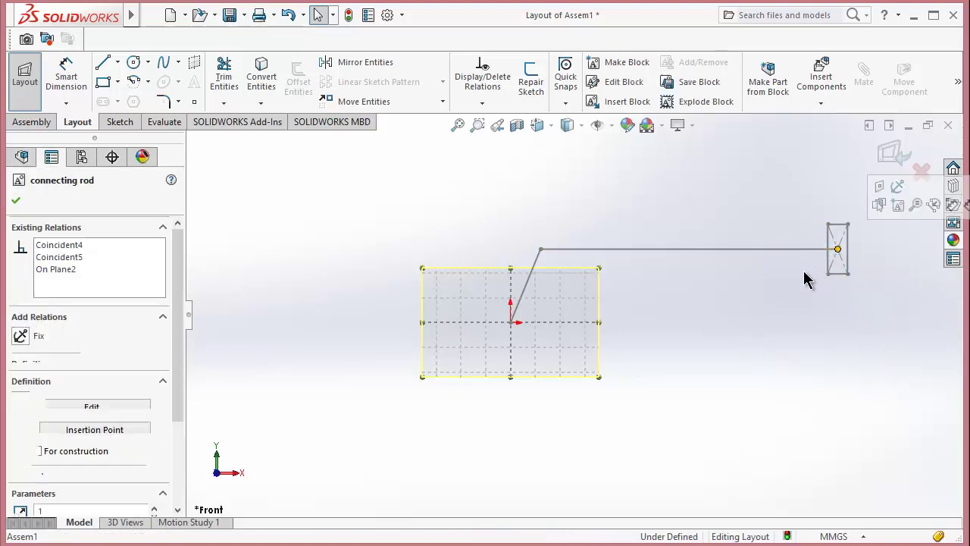
click(512, 324)
ctrl+click(513, 323)
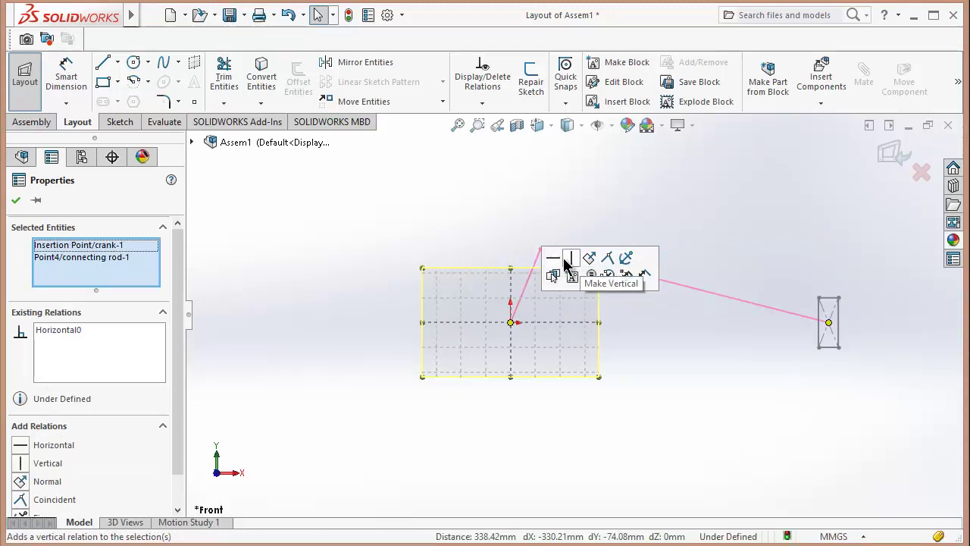
click(553, 259)
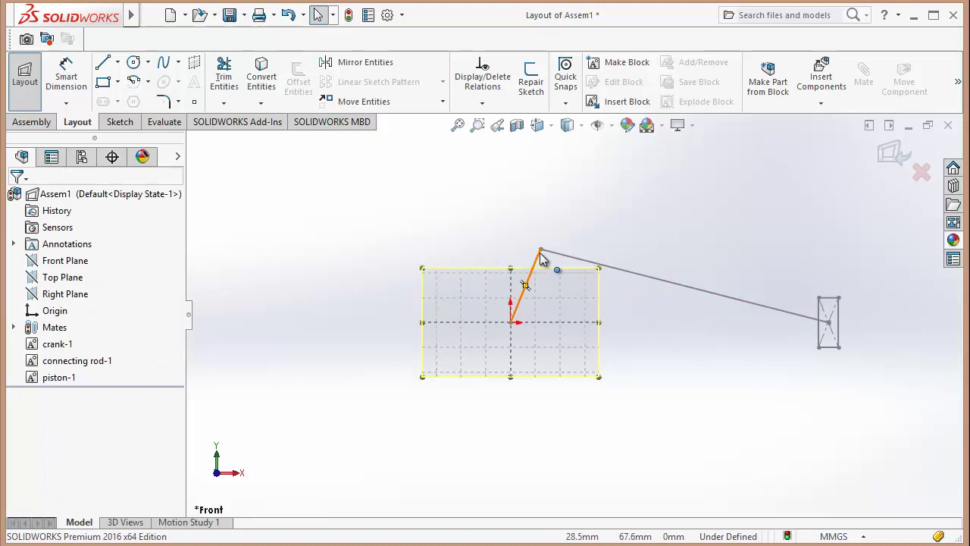
drag(552, 267, 561, 288)
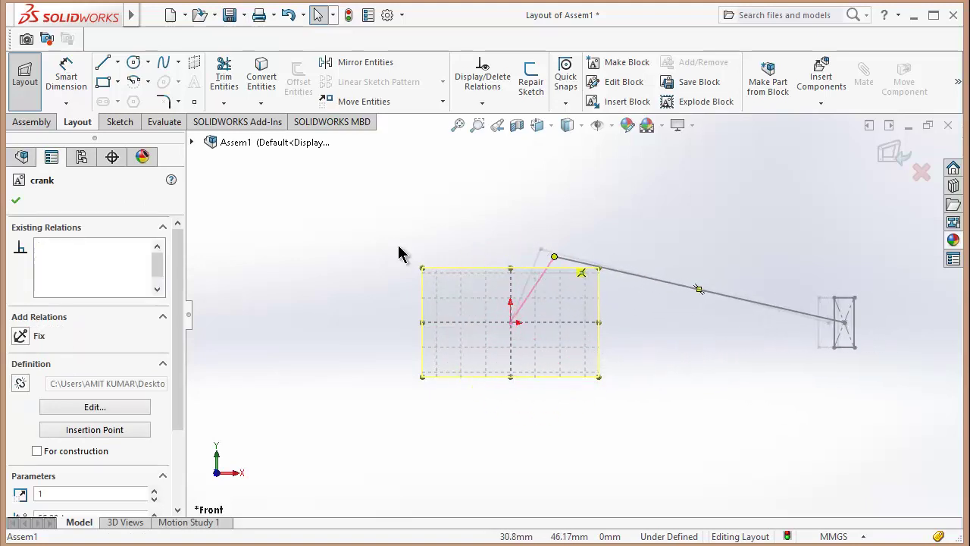
- Close the crank block and enable the SOLIDWORKS Motion add-in from Motion Study 1
click(20, 201)
click(199, 522)
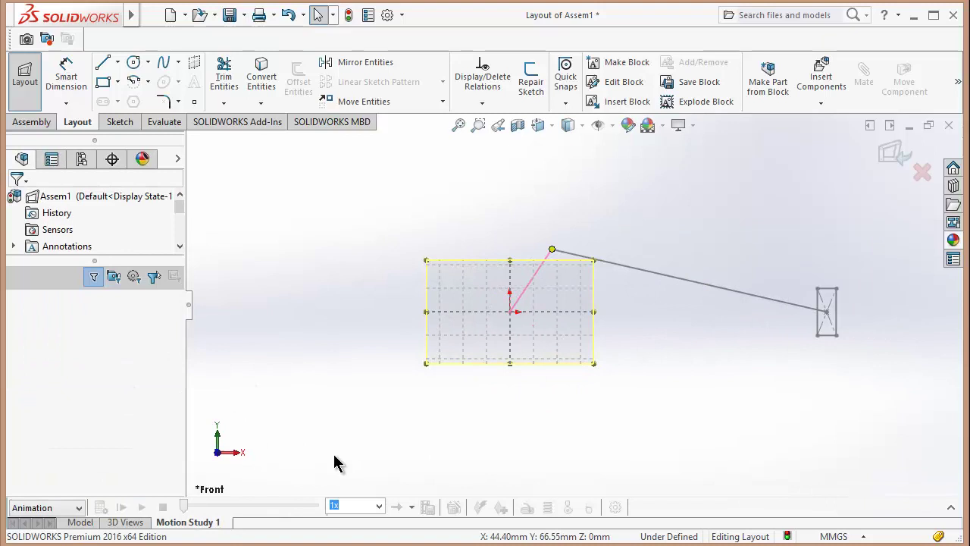
click(257, 123)
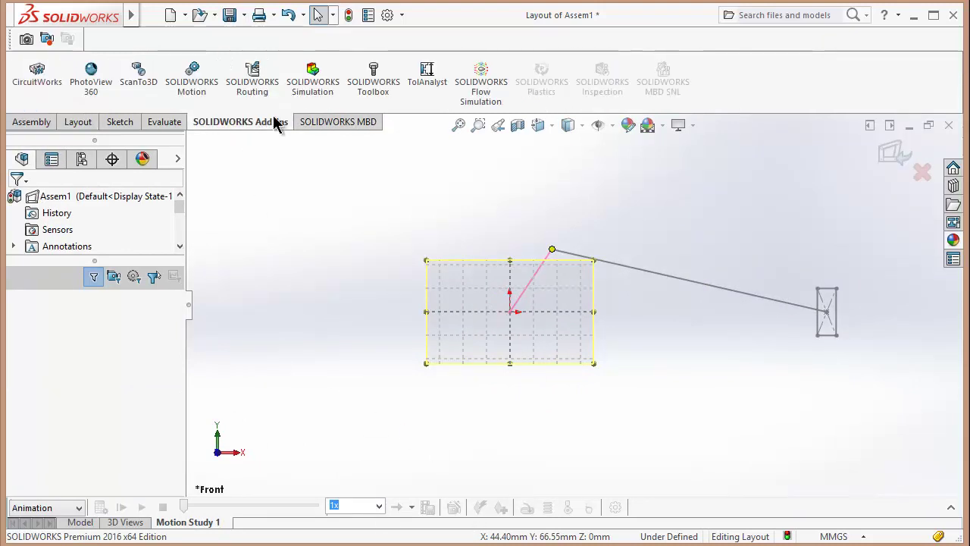
click(190, 89)
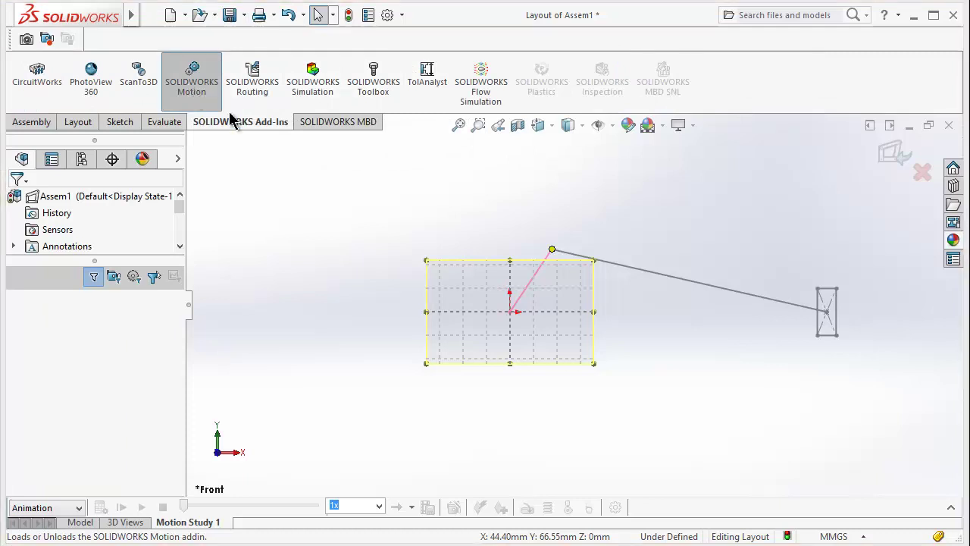
- Set the study type to Motion Analysis and select crank-1, connecting rod-1 and piston-1
click(951, 509)
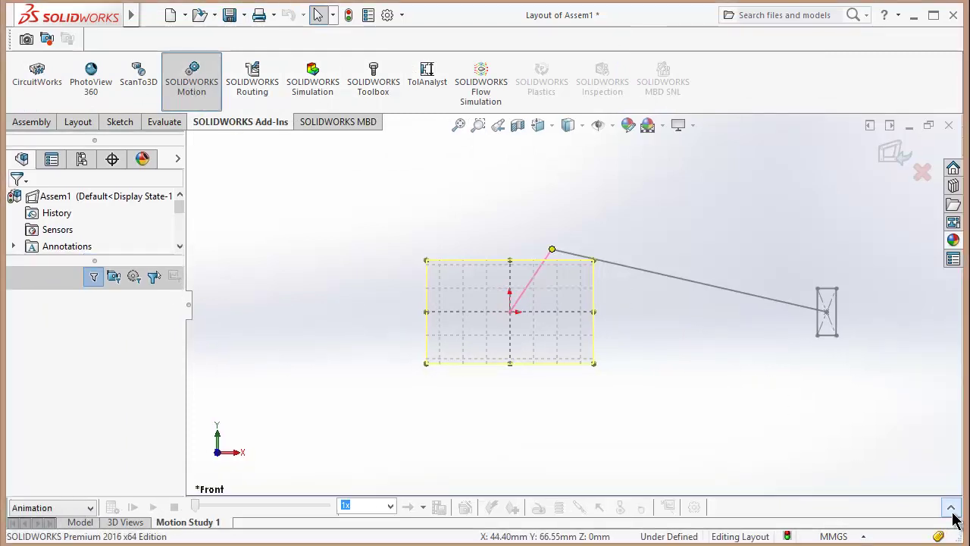
click(39, 316)
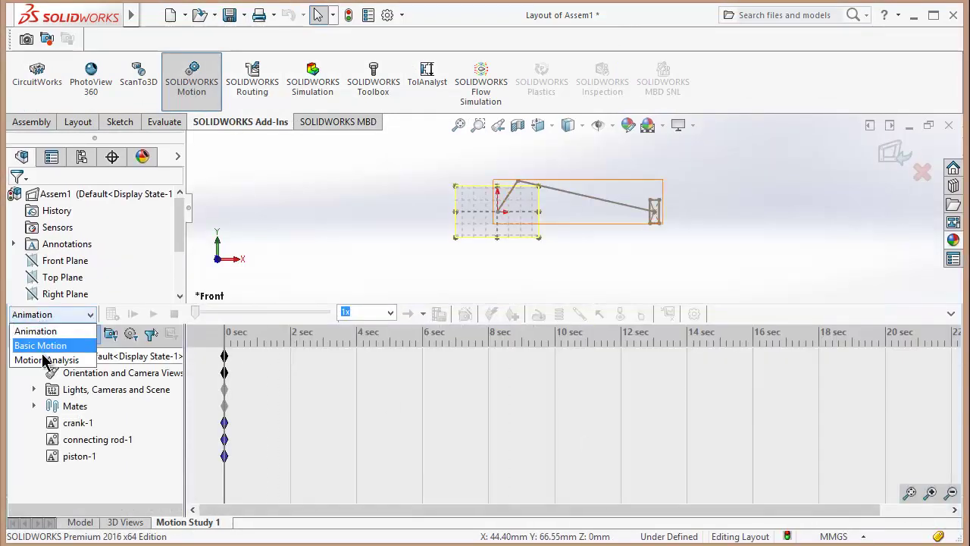
click(43, 359)
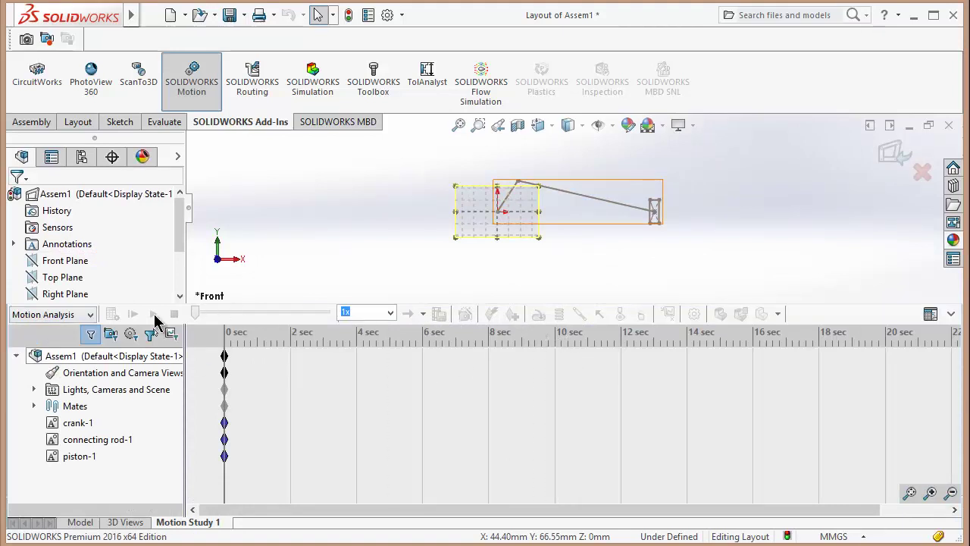
click(77, 423)
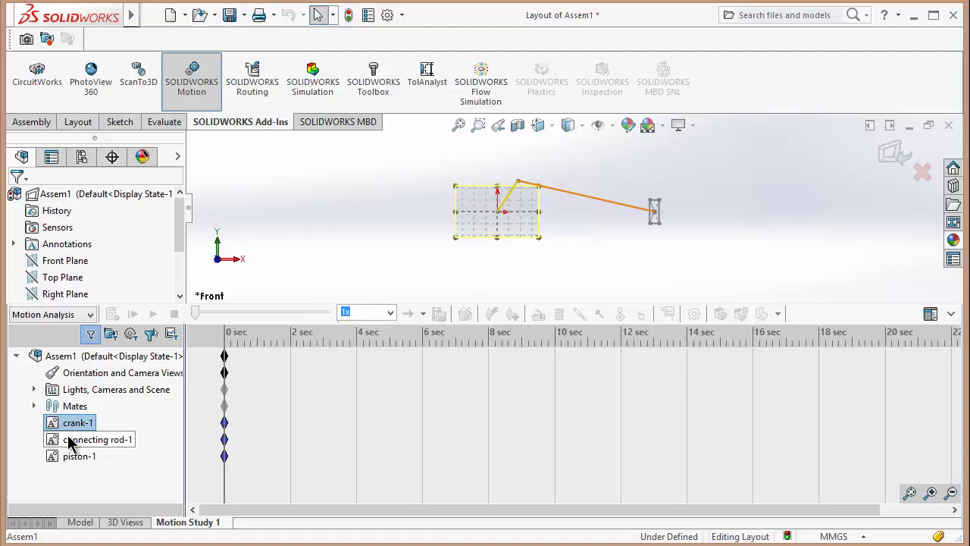
click(69, 441)
click(72, 456)
- Save as Assem1.SLDASM, exit layout editing, and drag the crank to test the linkage
click(325, 229)
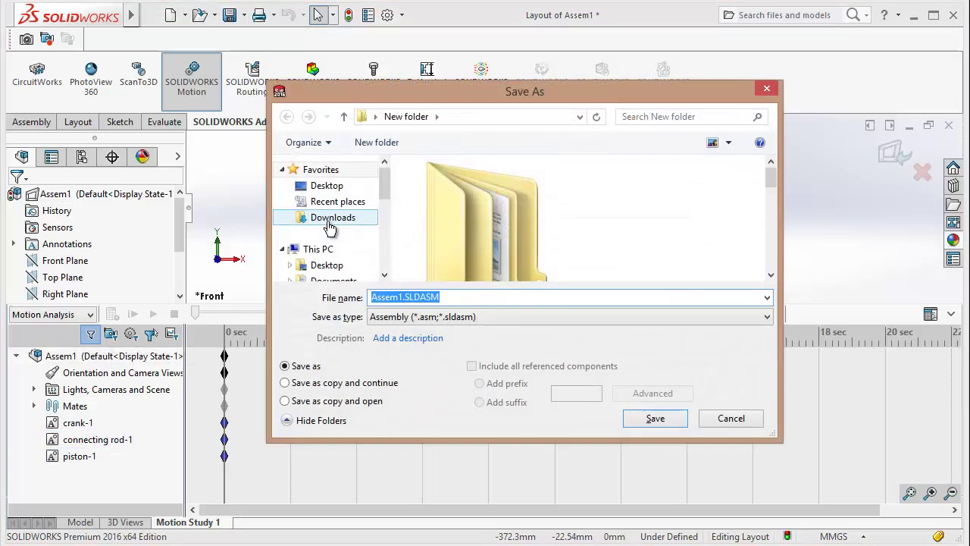
click(654, 419)
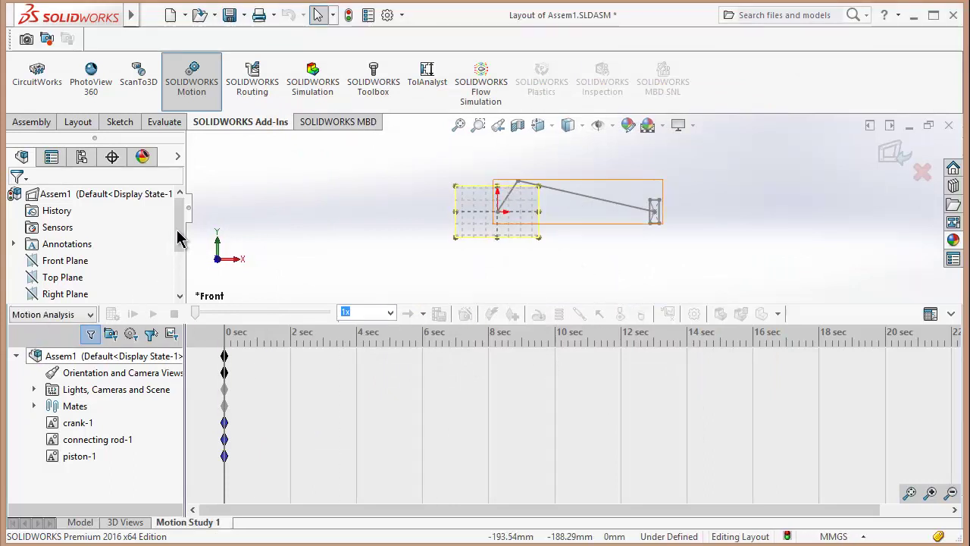
click(893, 152)
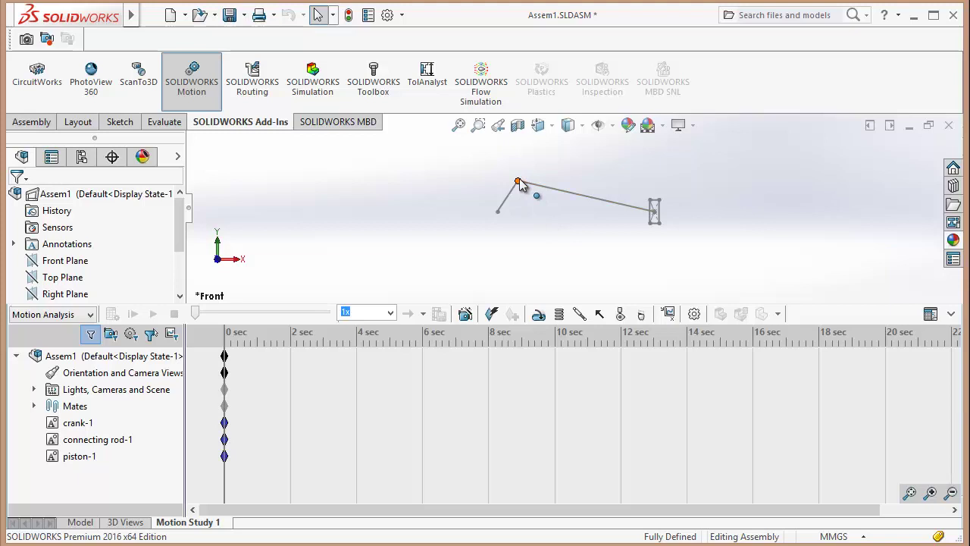
mouse_move(519, 184)
mouse_down()
mouse_move(541, 210)
mouse_move(496, 253)
mouse_move(548, 194)
mouse_move(532, 199)
mouse_up()
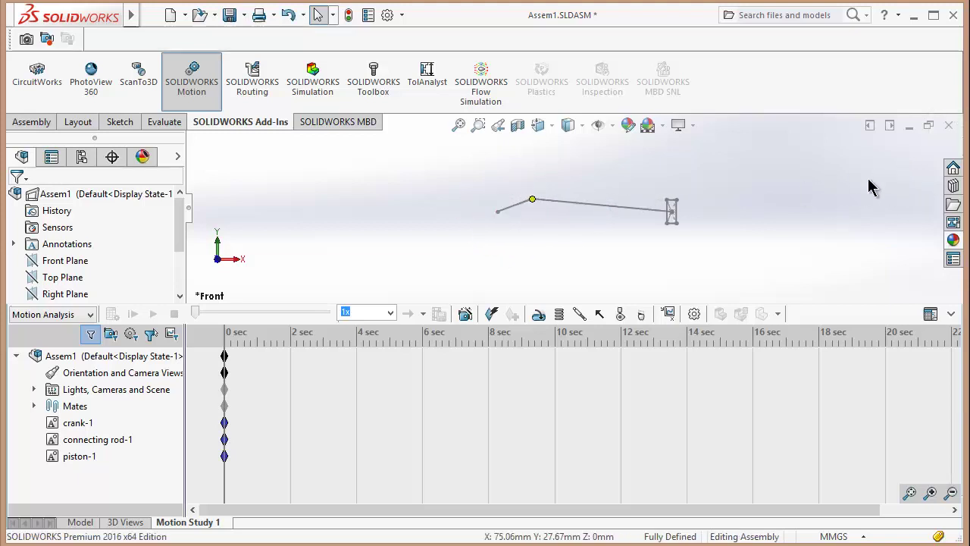
- Add RotaryMotor1 at the crank-1 pivot point with its direction reversed
click(539, 315)
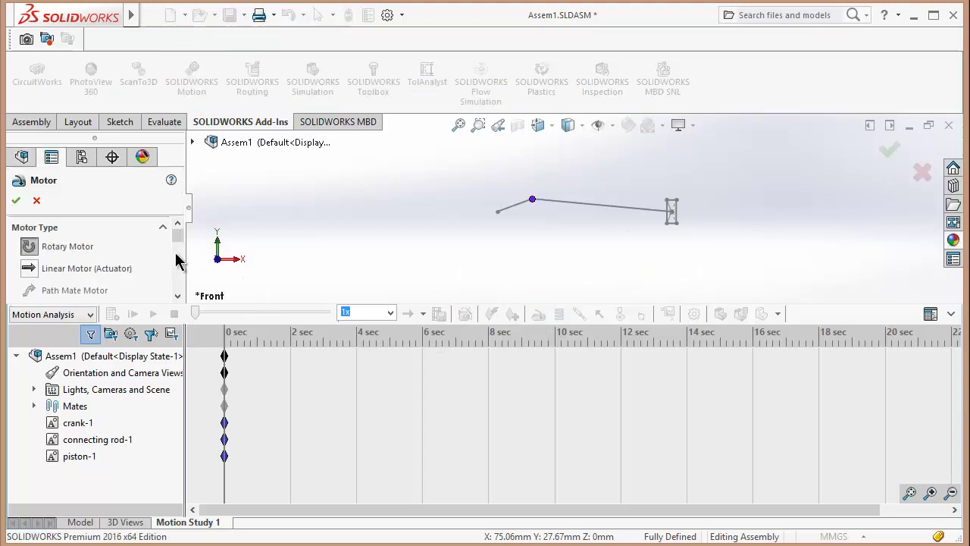
drag(177, 236, 177, 250)
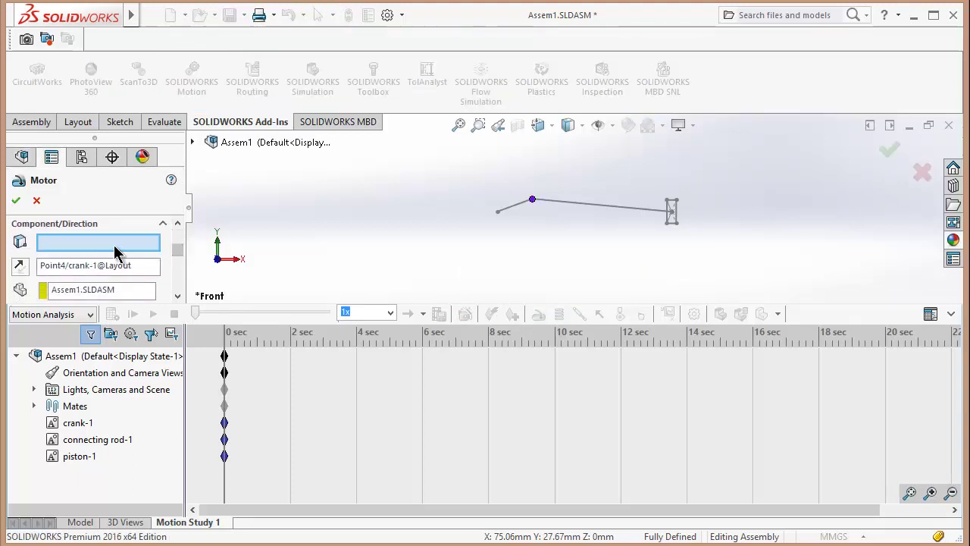
scroll(496, 238, down, 4)
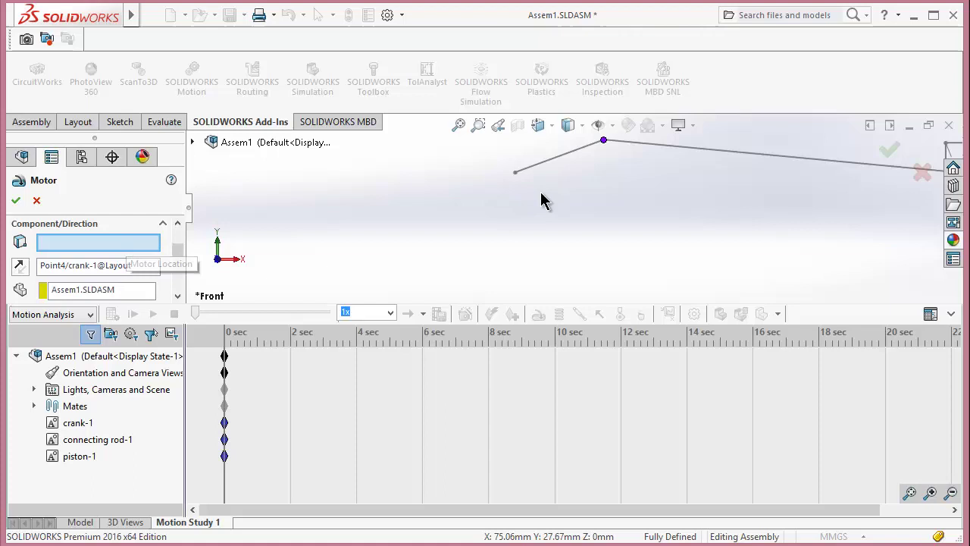
click(515, 173)
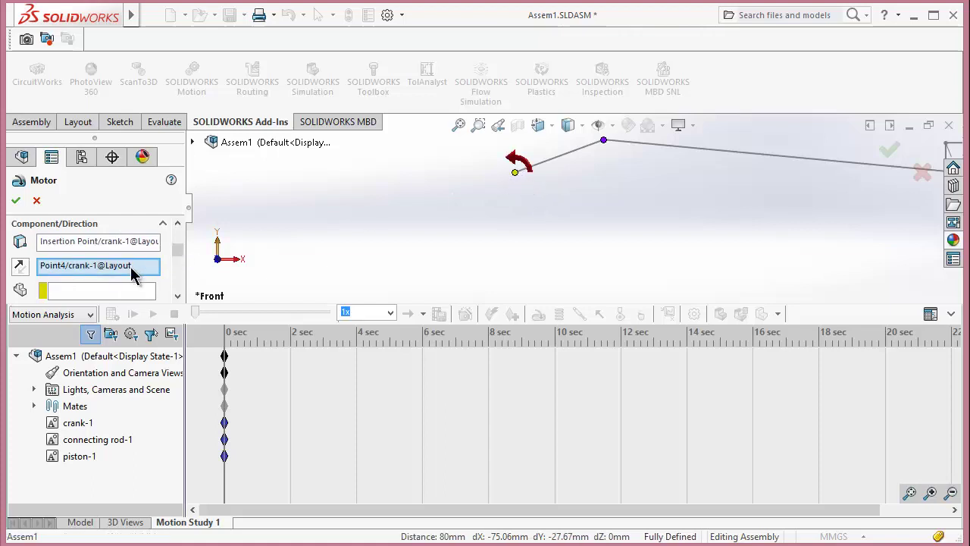
click(19, 265)
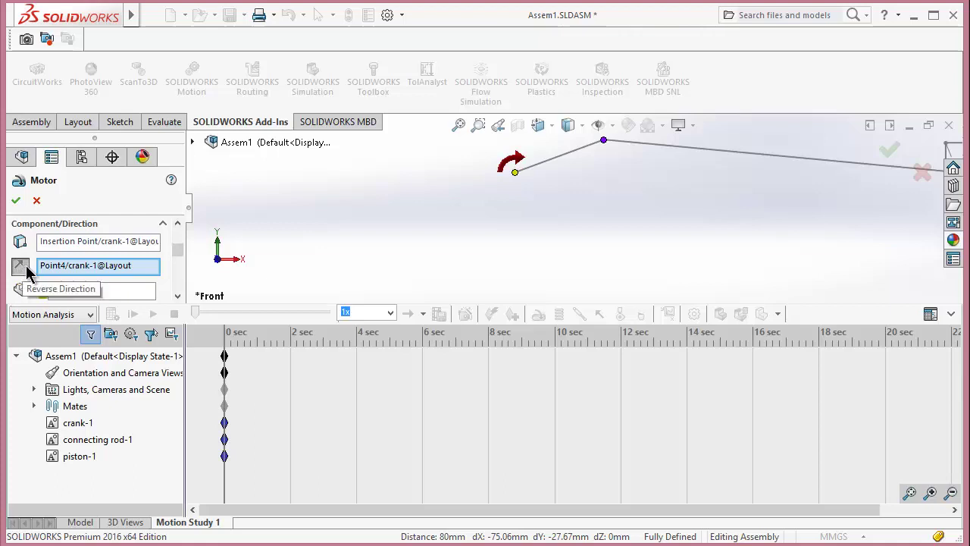
click(26, 271)
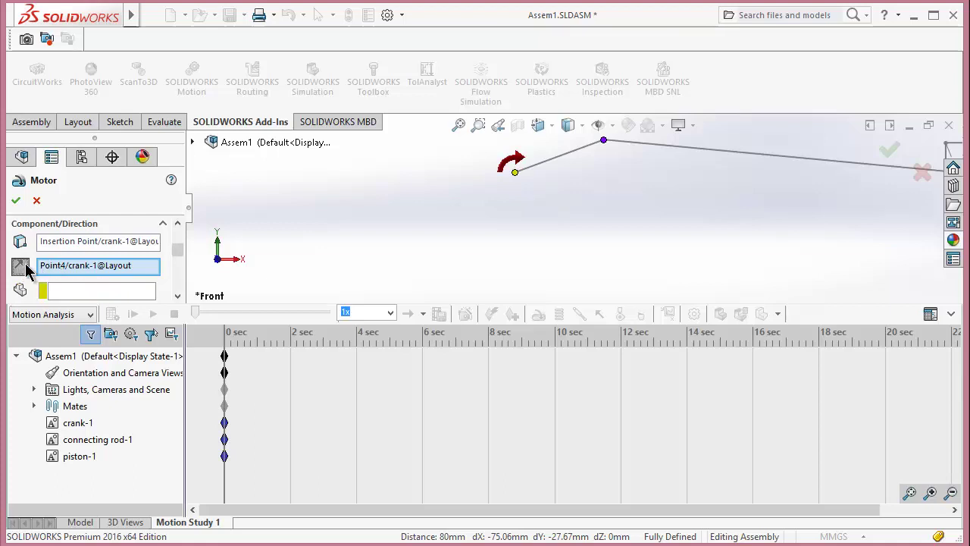
click(15, 201)
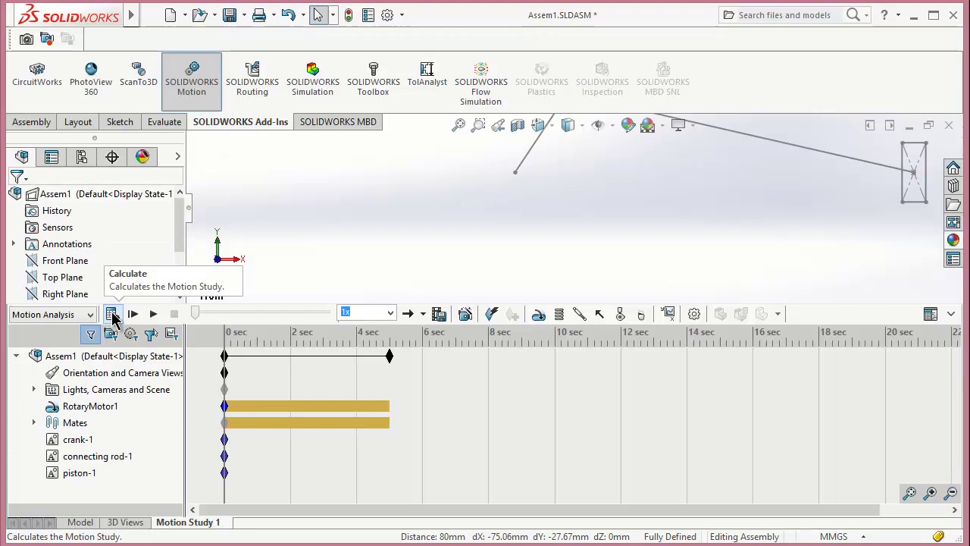
- Calculate Motion Study 1 over its 5-second duration
scroll(548, 249, up, 4)
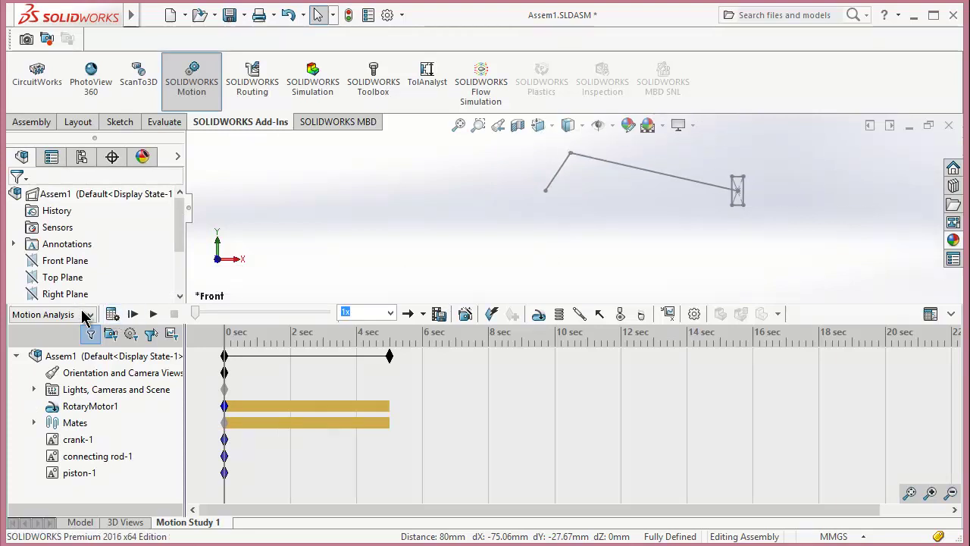
click(112, 313)
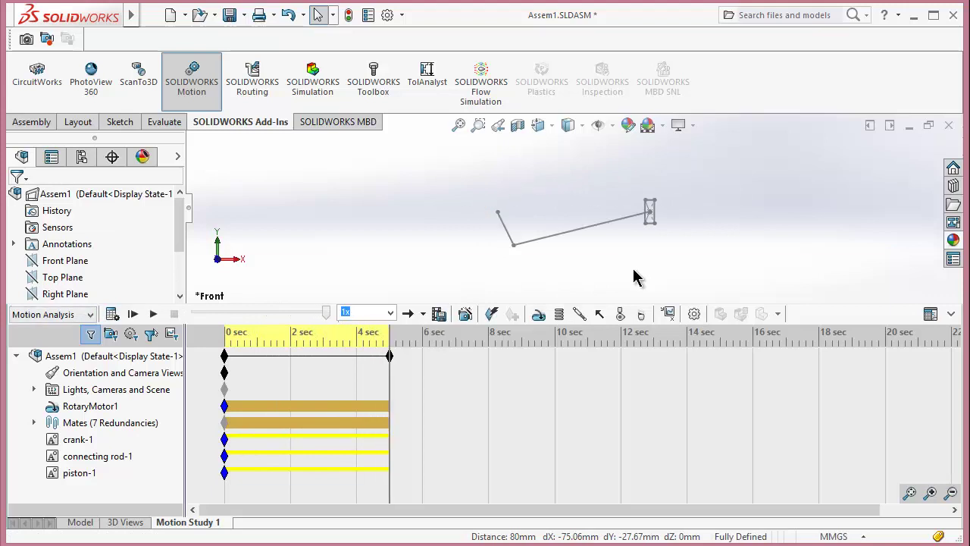
- Create a Displacement/Velocity/Acceleration Linear Velocity Magnitude plot for the crank's end point
click(668, 315)
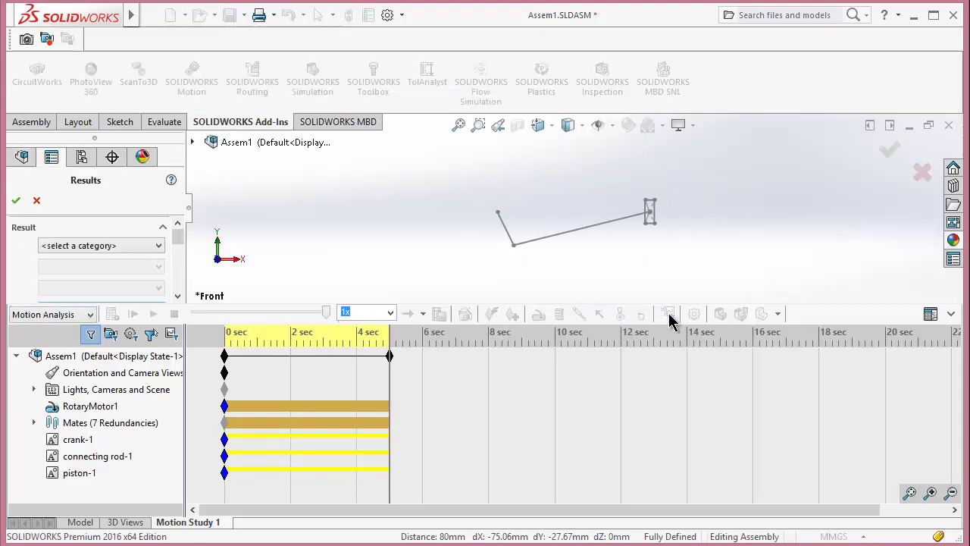
click(94, 247)
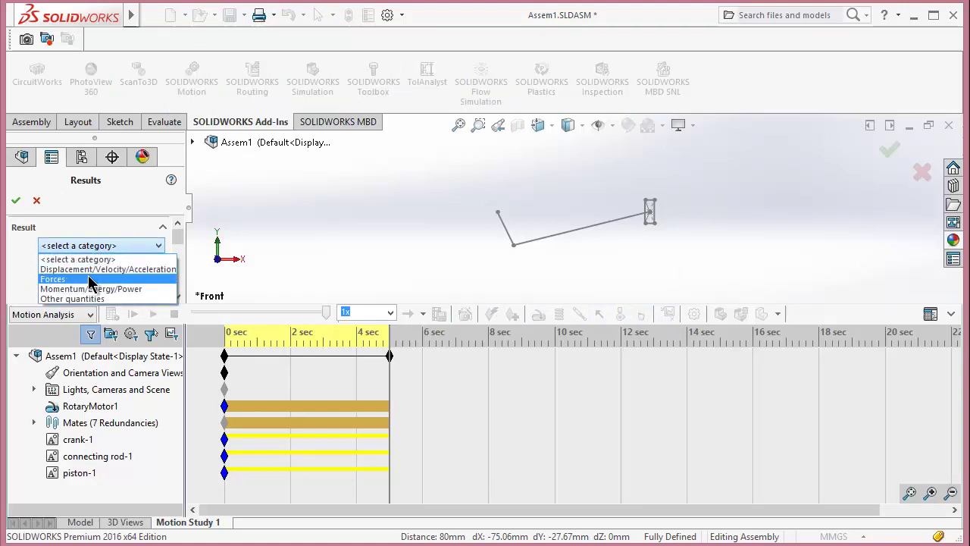
click(94, 269)
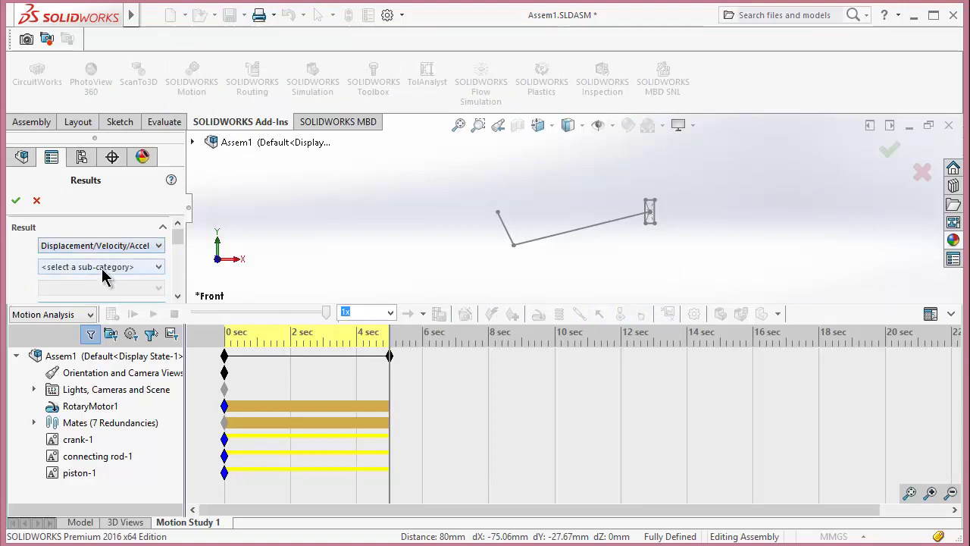
click(148, 266)
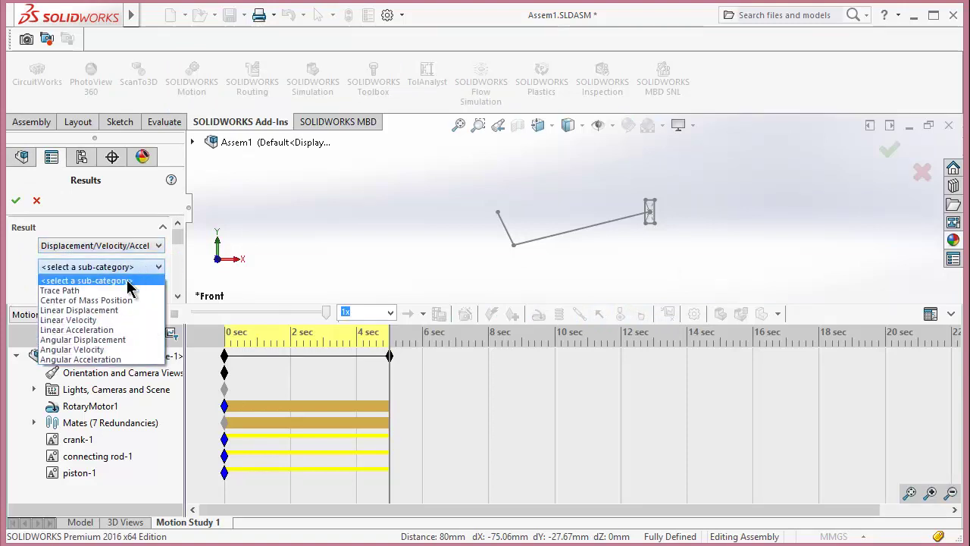
click(126, 321)
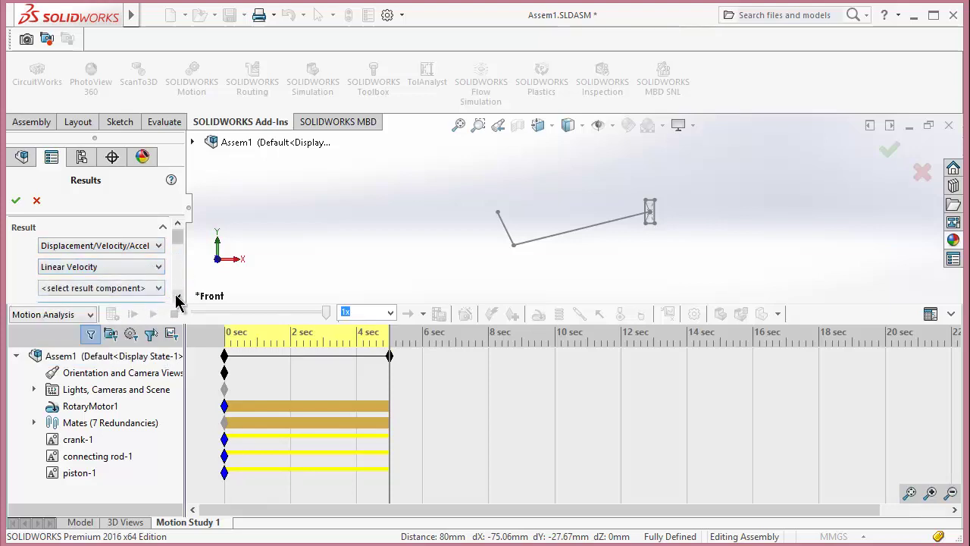
click(176, 298)
click(134, 281)
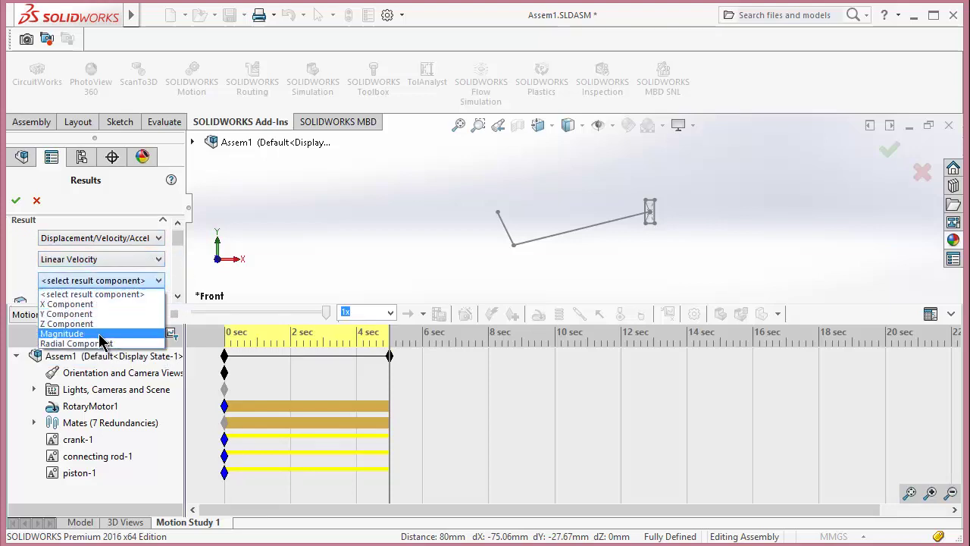
click(102, 335)
drag(177, 242, 174, 253)
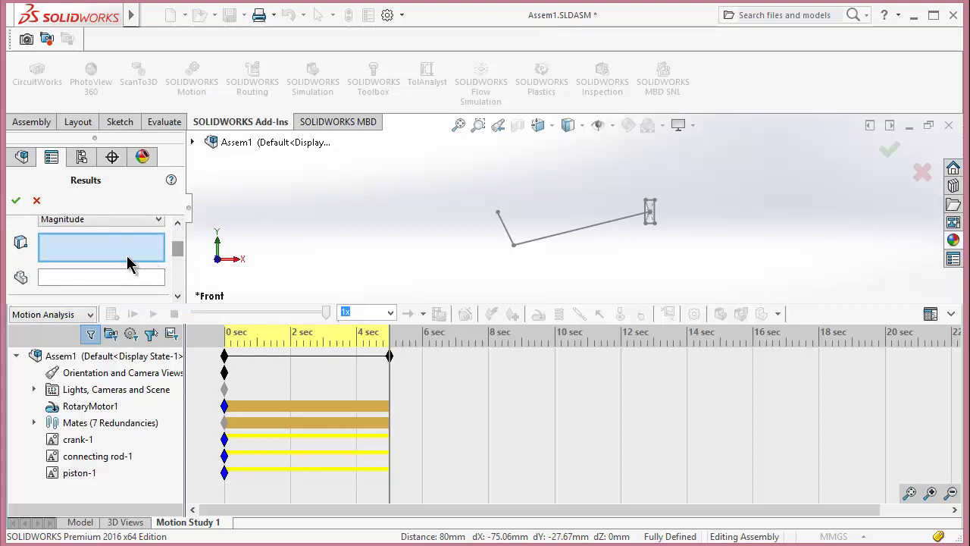
click(514, 246)
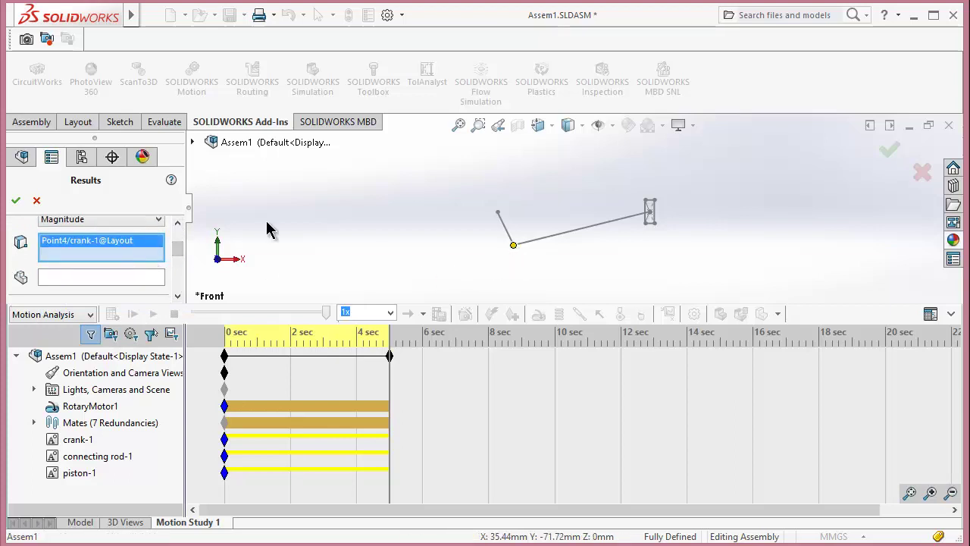
click(16, 201)
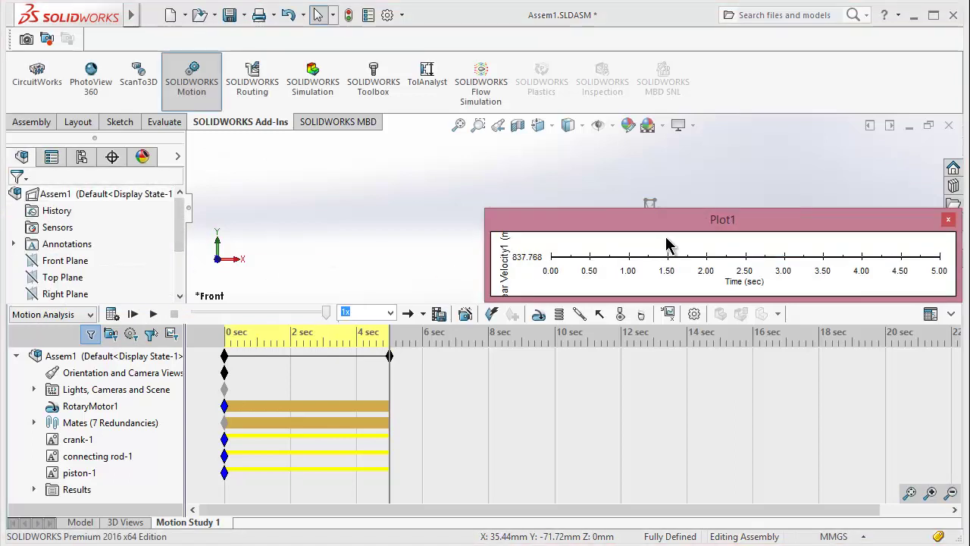
- Enlarge the Plot1 window to read the velocity, then close it
drag(687, 297, 685, 528)
drag(486, 352, 130, 283)
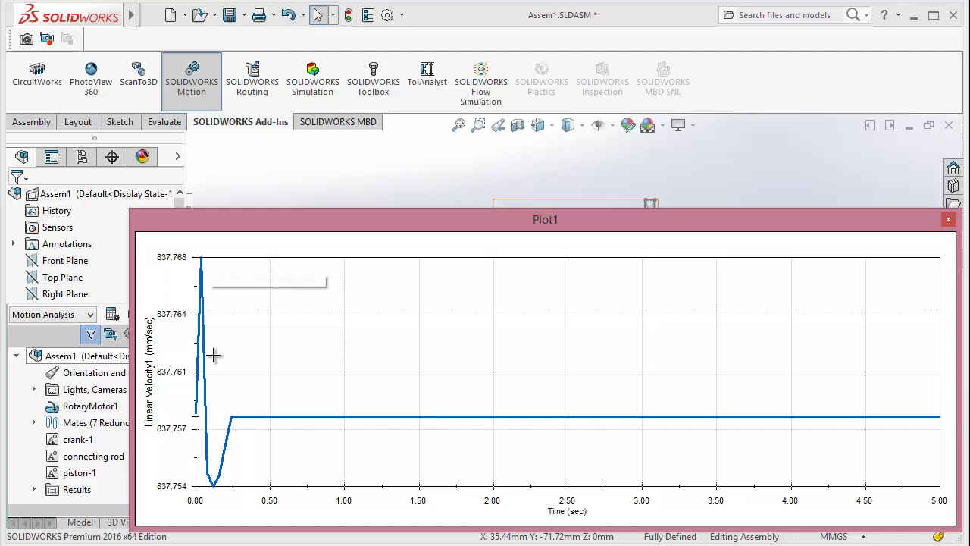
click(948, 221)
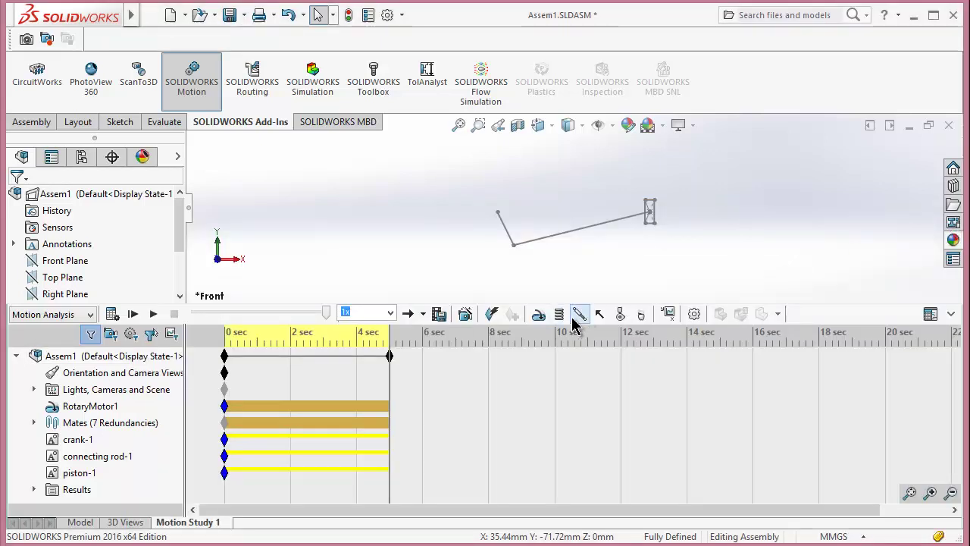
- Create a Trace Path result for the crank-1 end point
click(669, 314)
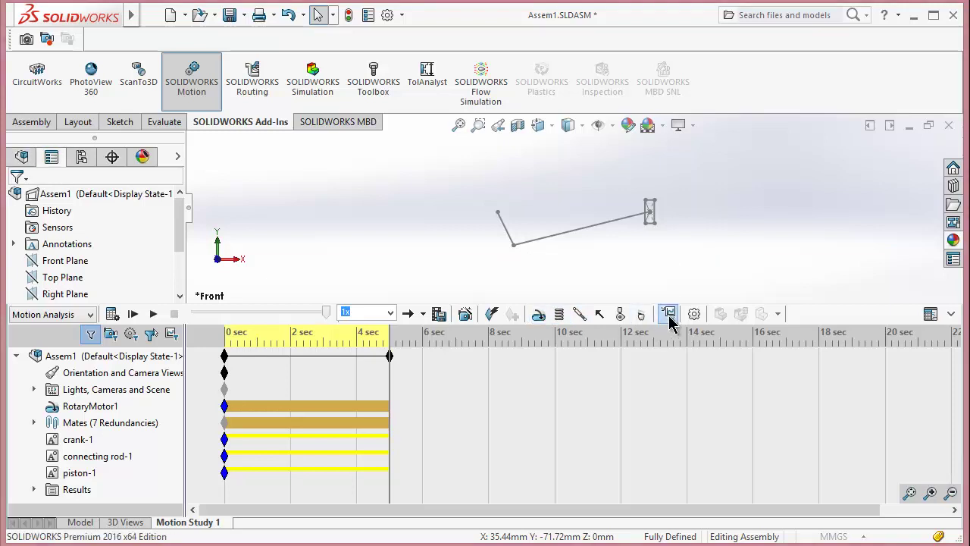
click(119, 247)
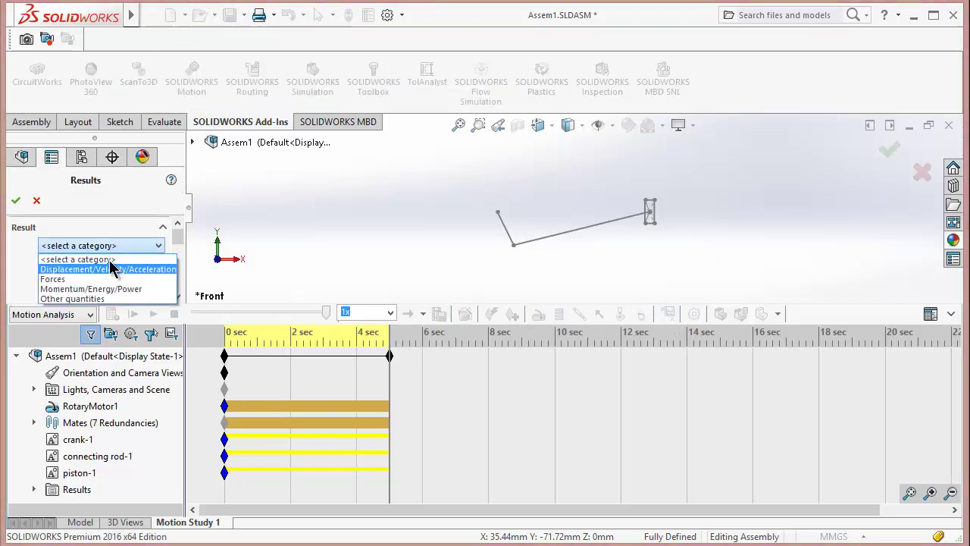
click(109, 270)
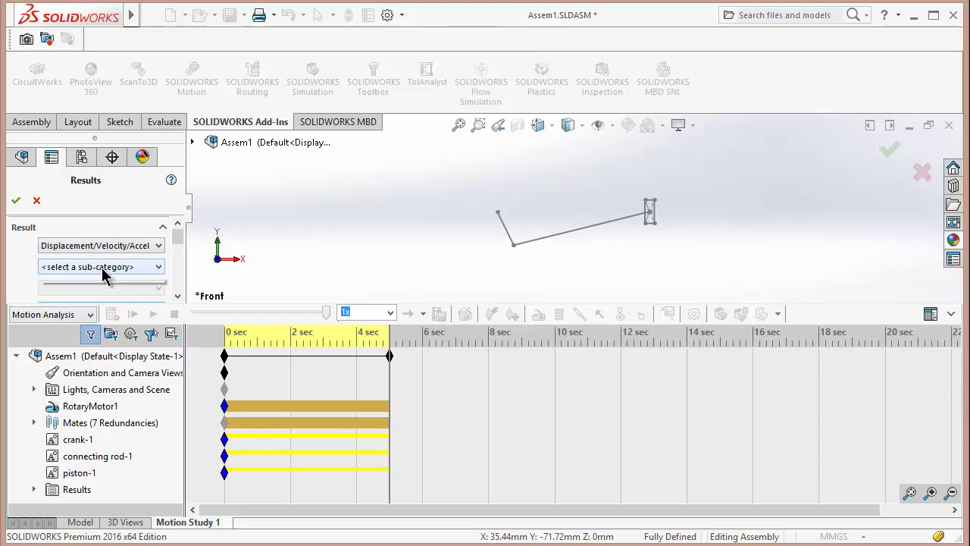
click(102, 266)
click(94, 292)
click(179, 250)
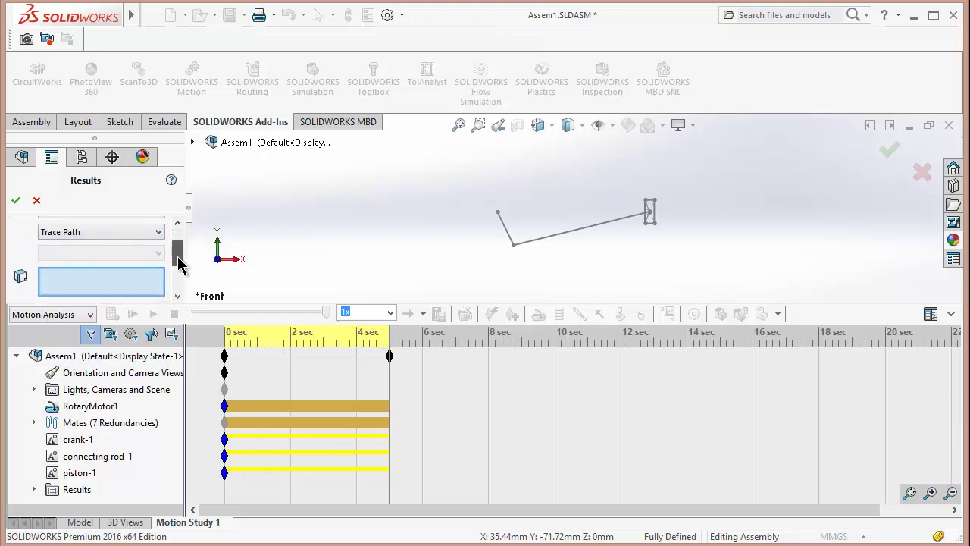
click(513, 247)
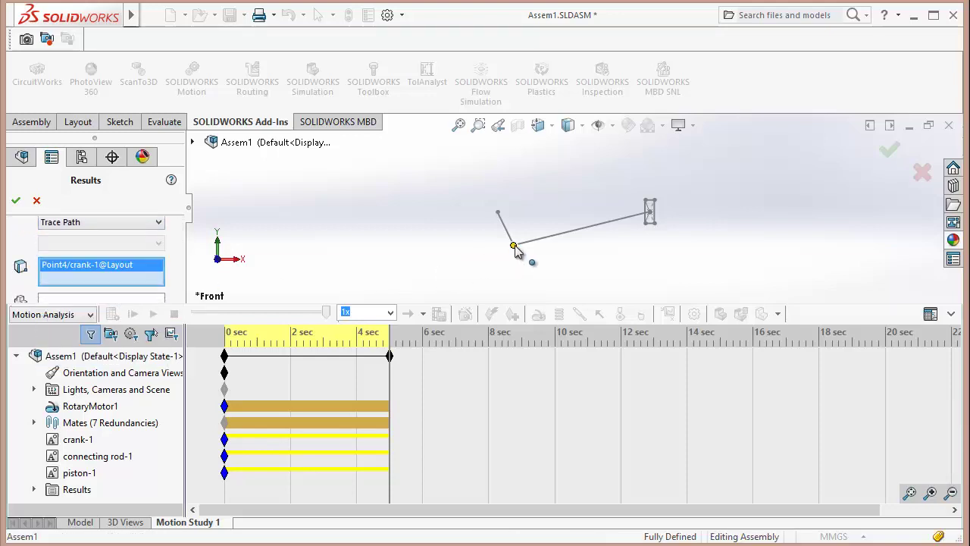
click(15, 200)
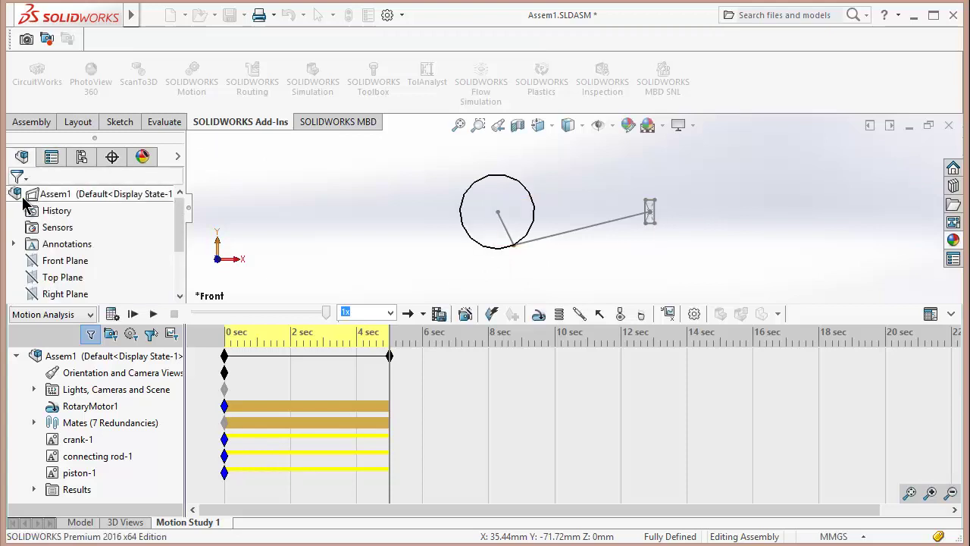
- Zoom in and out to inspect the circular trace around the crank pivot
scroll(523, 208, down, 5)
scroll(569, 210, up, 3)
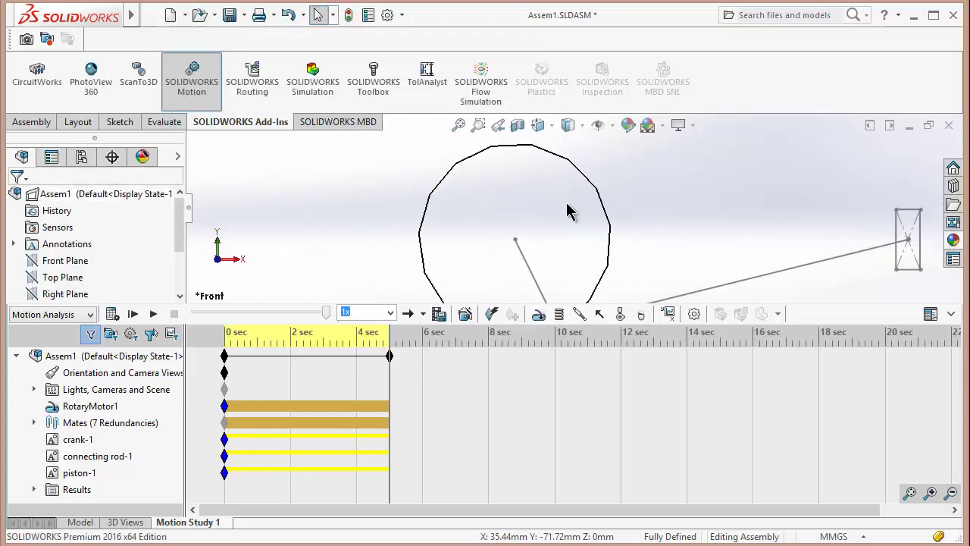
scroll(569, 210, down, 3)
scroll(566, 210, up, 3)
scroll(537, 189, down, 2)
scroll(524, 184, up, 2)
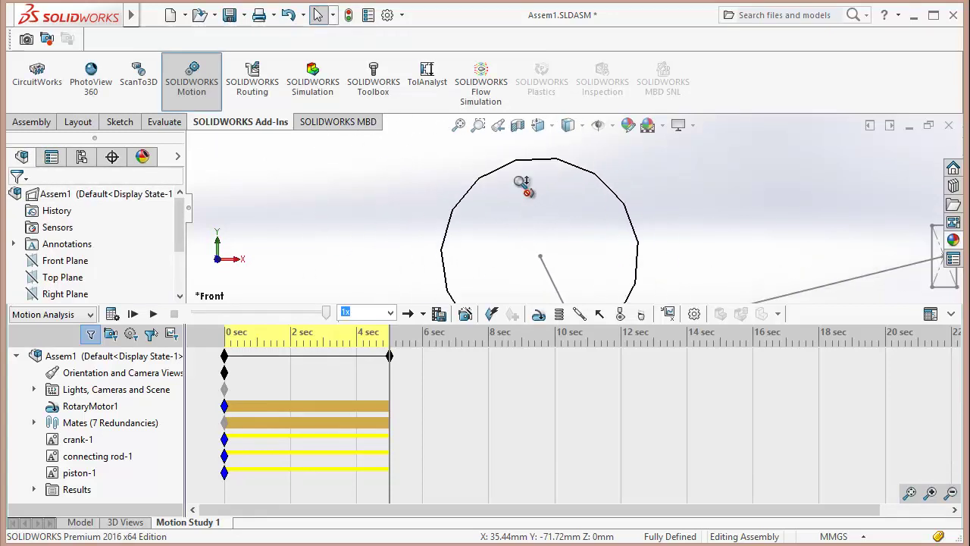
scroll(468, 174, down, 3)
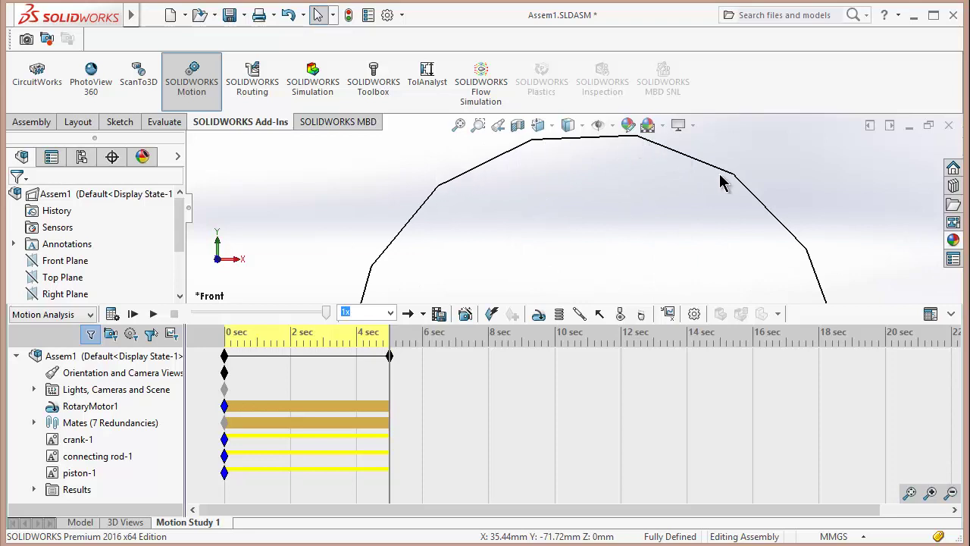
scroll(708, 201, up, 5)
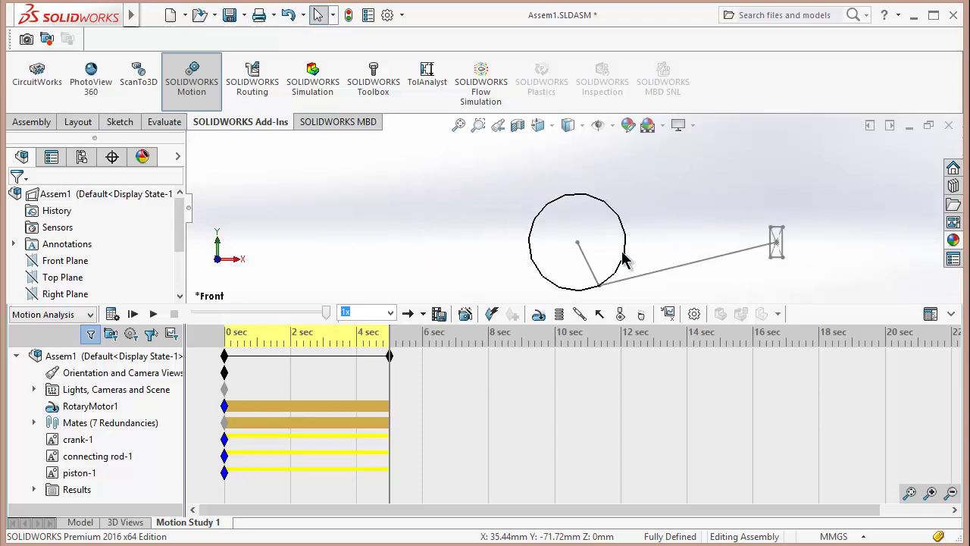
- Raise Motion Study 1's frame rate from 25 to 65 frames per second
click(696, 314)
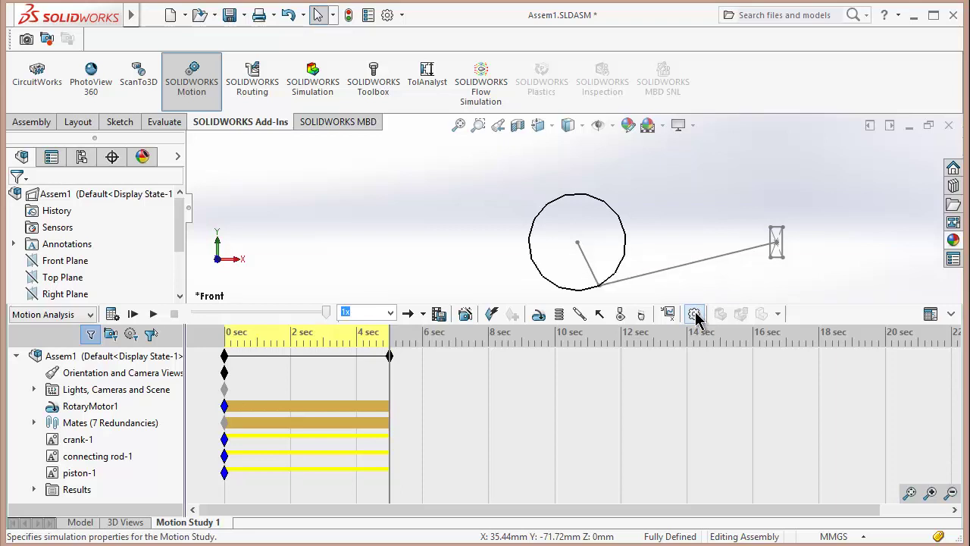
scroll(181, 241, down, 2)
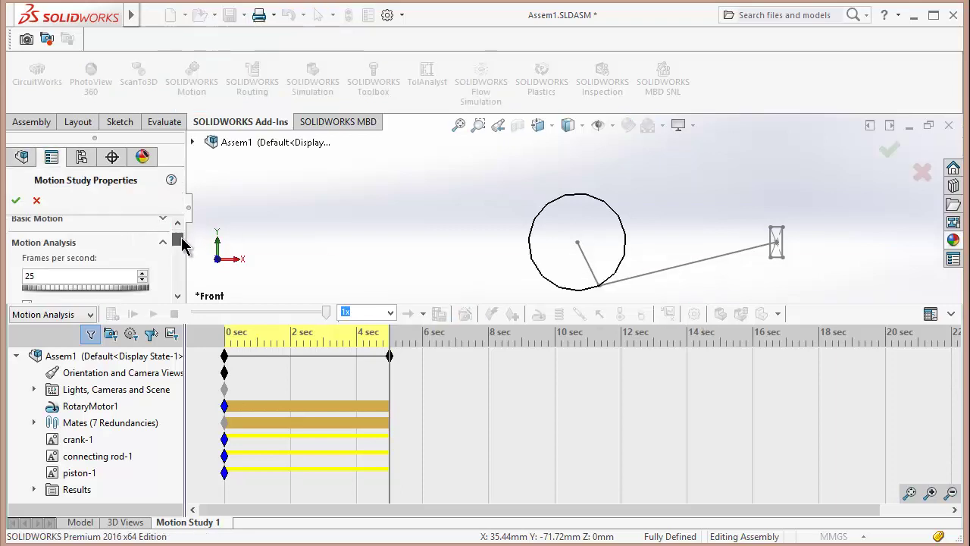
drag(55, 265, 89, 267)
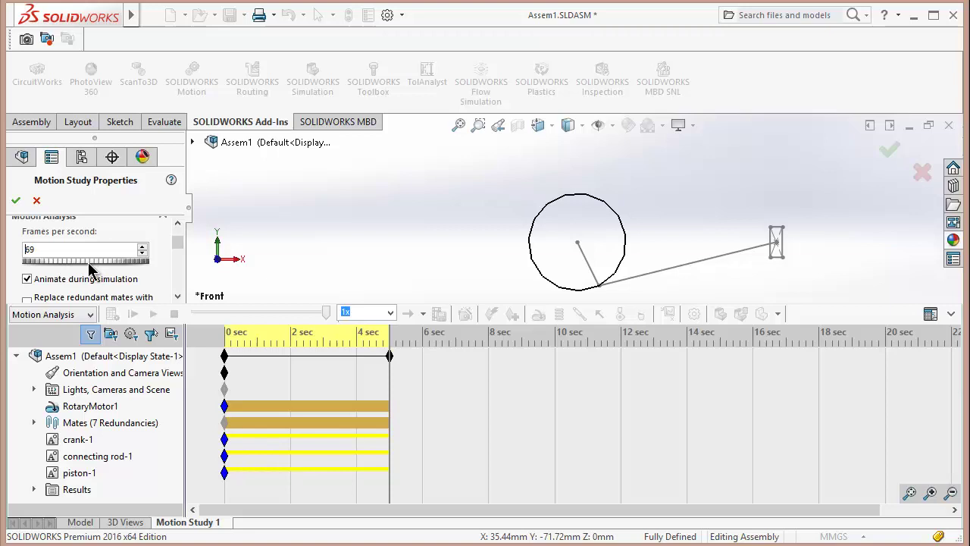
click(16, 200)
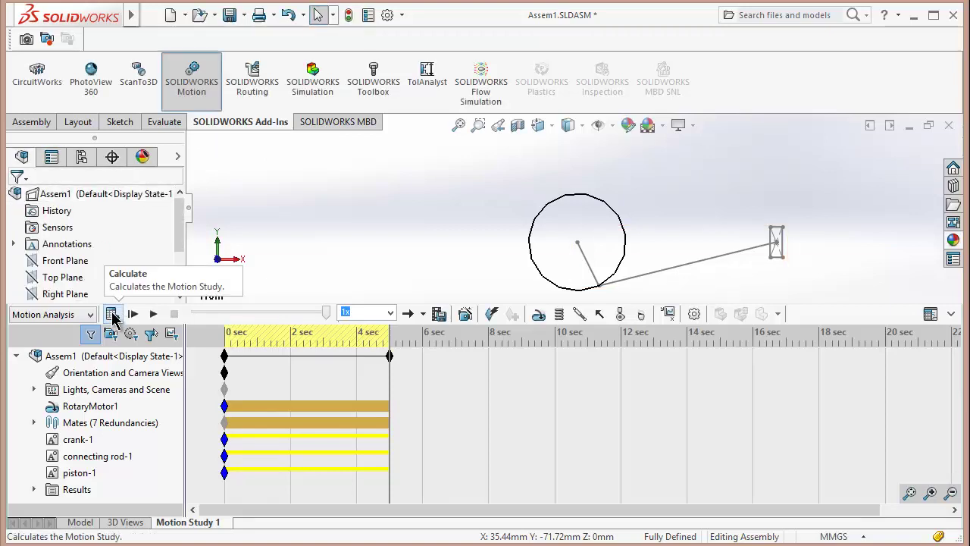
- Recalculate the 5-second motion study at the new frame rate
click(111, 313)
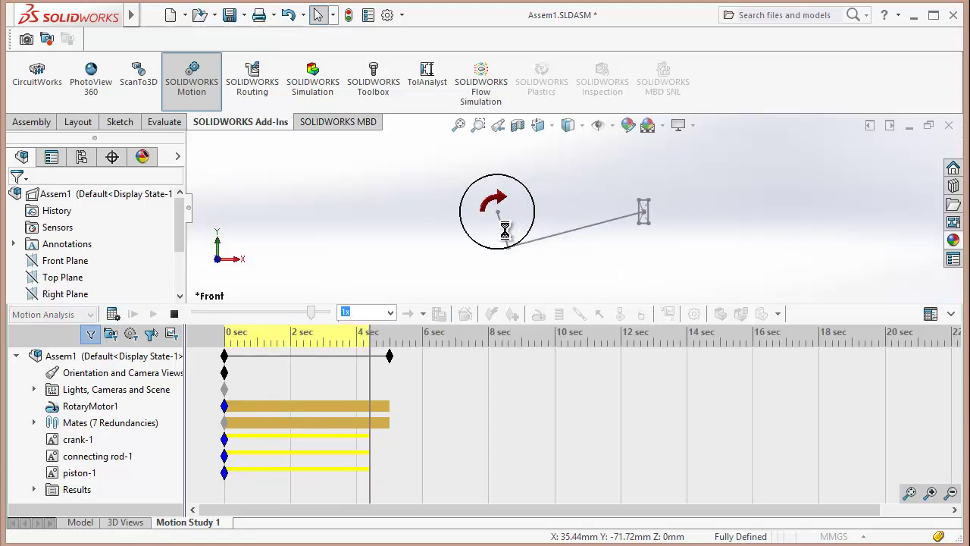
scroll(485, 209, down, 6)
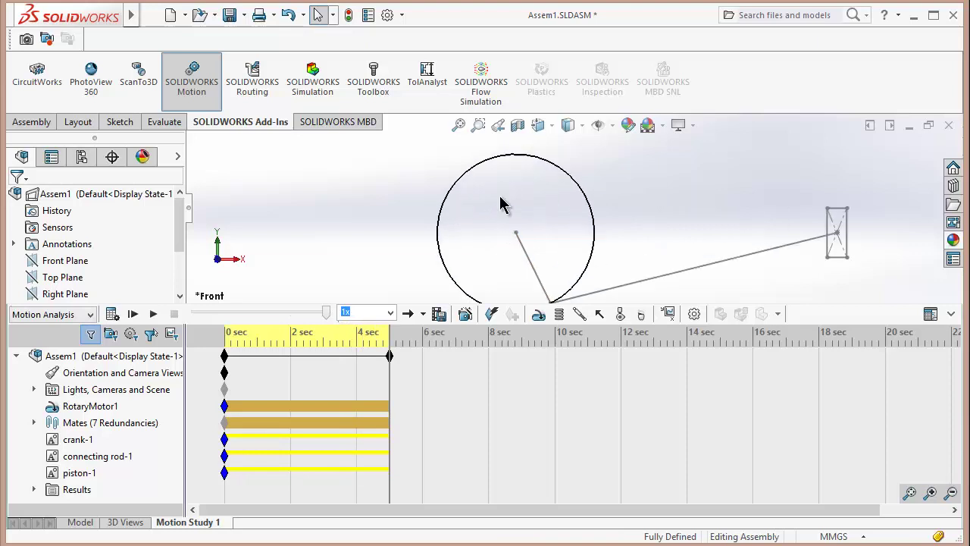
scroll(523, 205, up, 6)
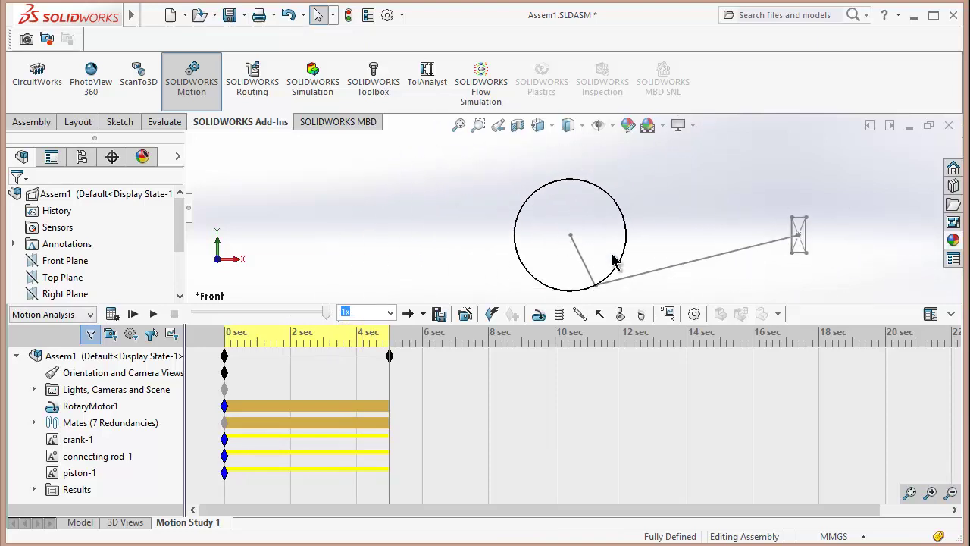
- Collapse the MotionManager timeline and zoom around the Assem1 linkage and its circular trace
click(951, 315)
scroll(786, 371, up, 5)
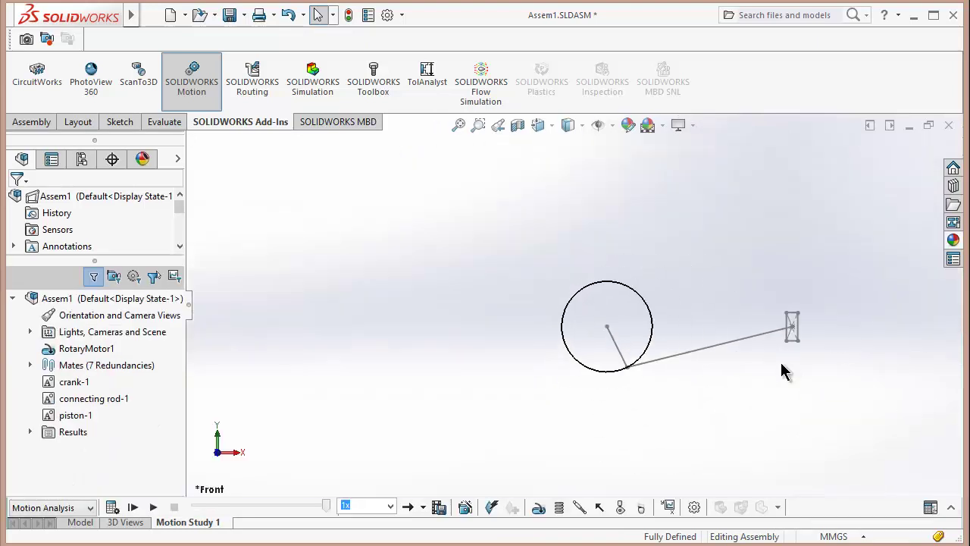
scroll(676, 349, down, 3)
scroll(680, 350, down, 2)
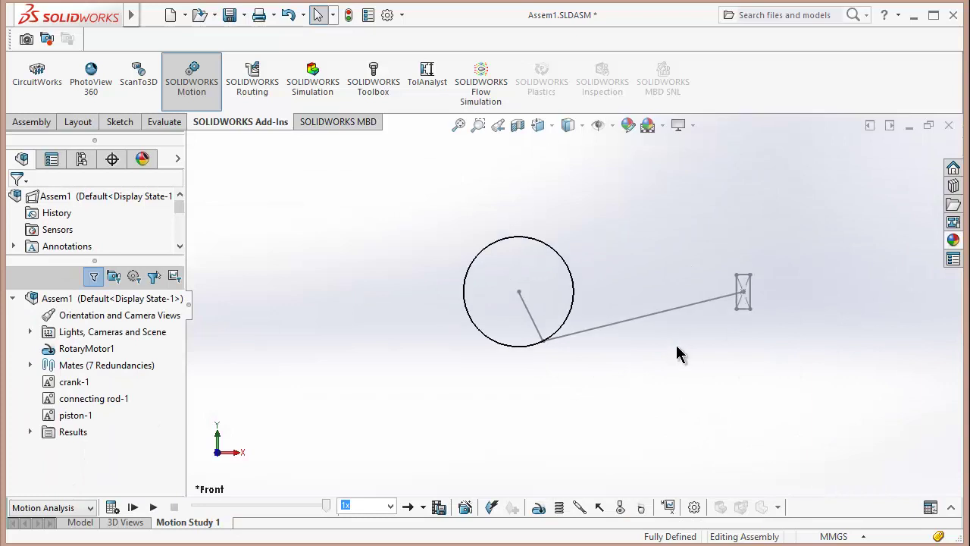